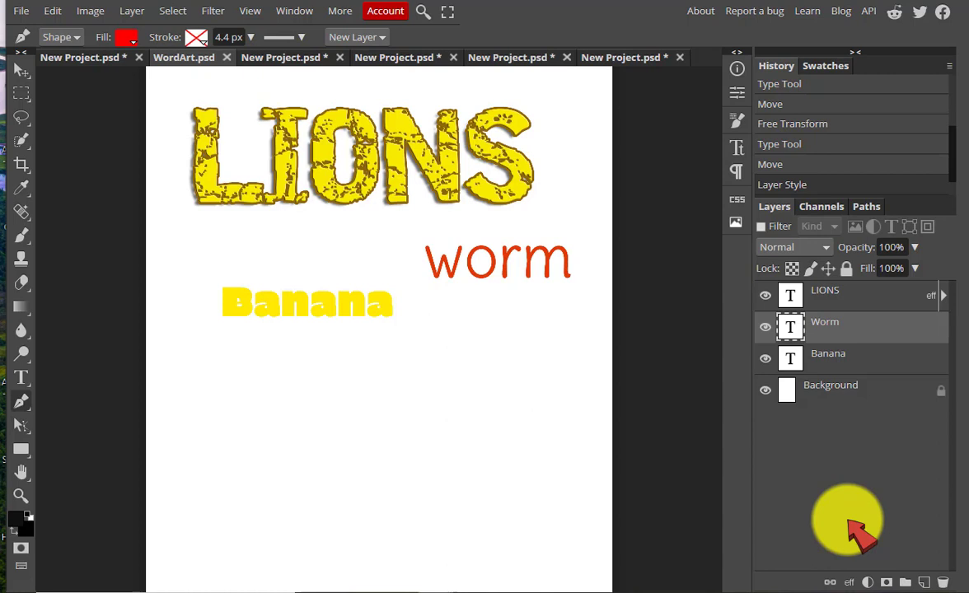
# Open the File menu to begin a new document.
pyautogui.click(37, 25)
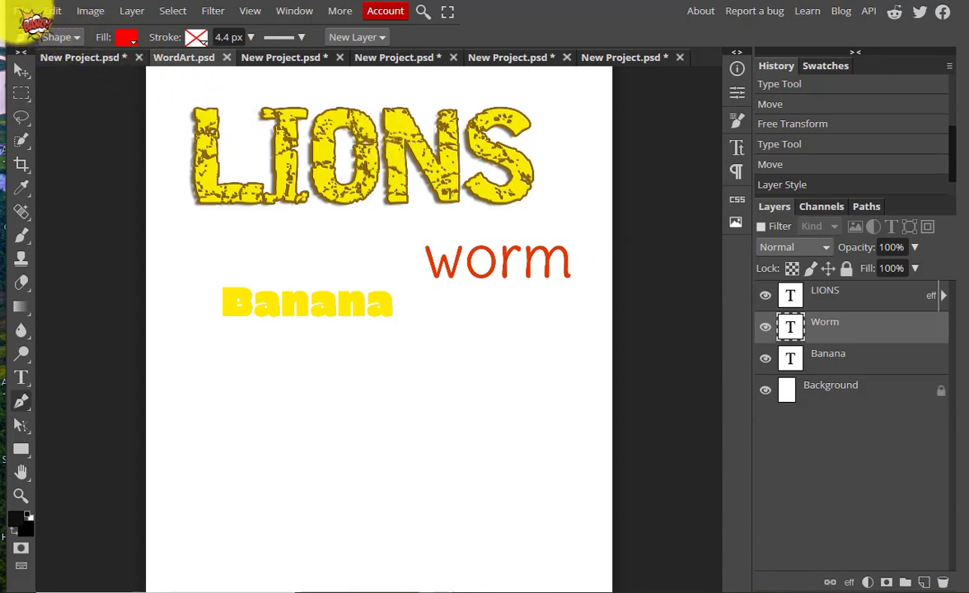
# In New Project, choose the Screen HD 1280 × 720 preset and select the name field for renaming.
pyautogui.click(37, 33)
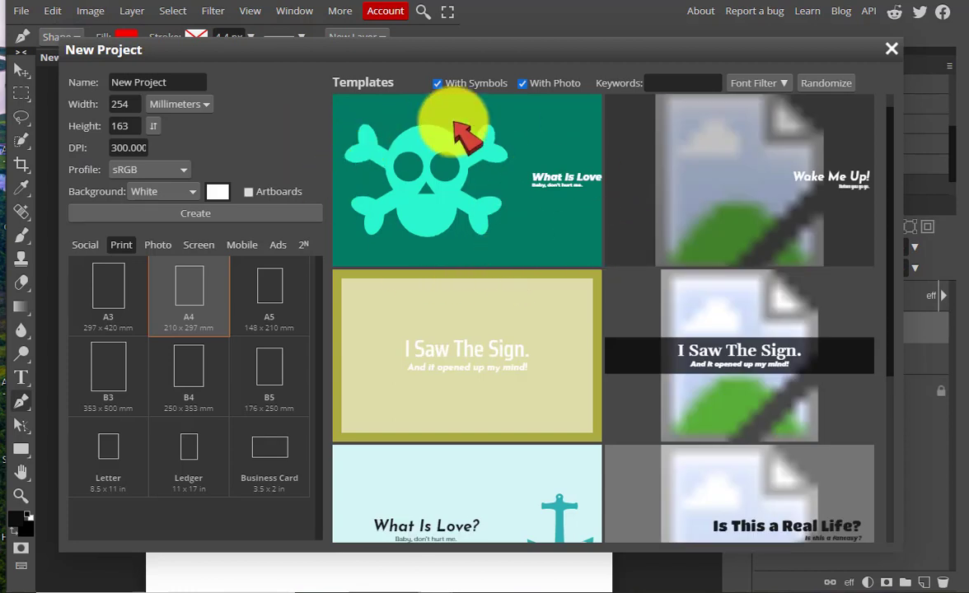
pyautogui.click(121, 245)
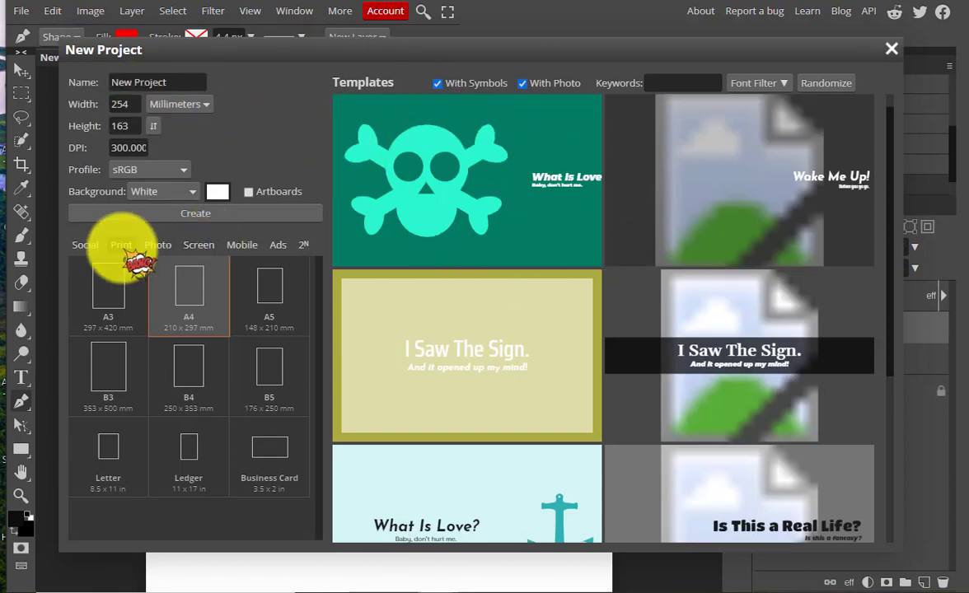
pyautogui.click(198, 245)
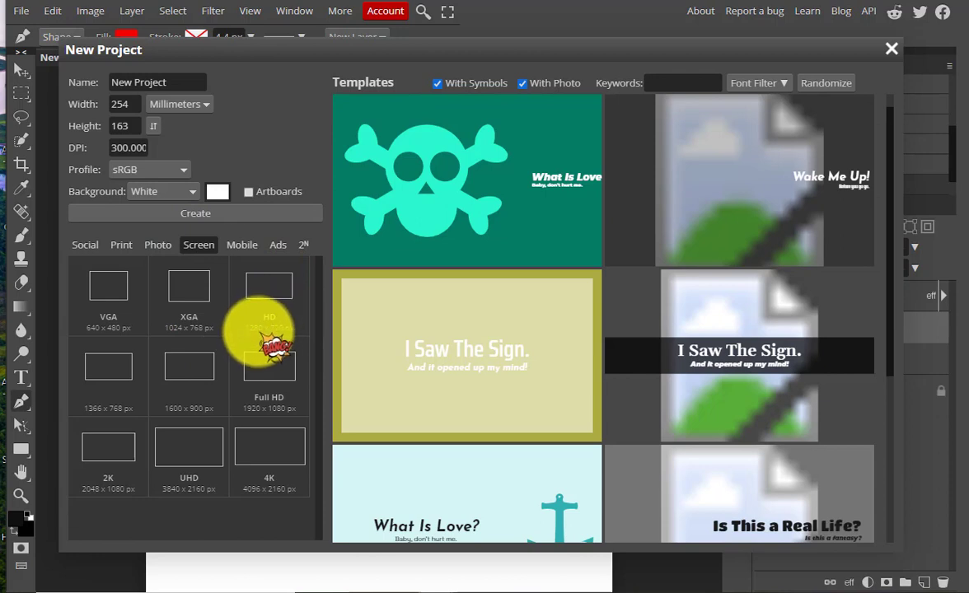
pyautogui.click(262, 284)
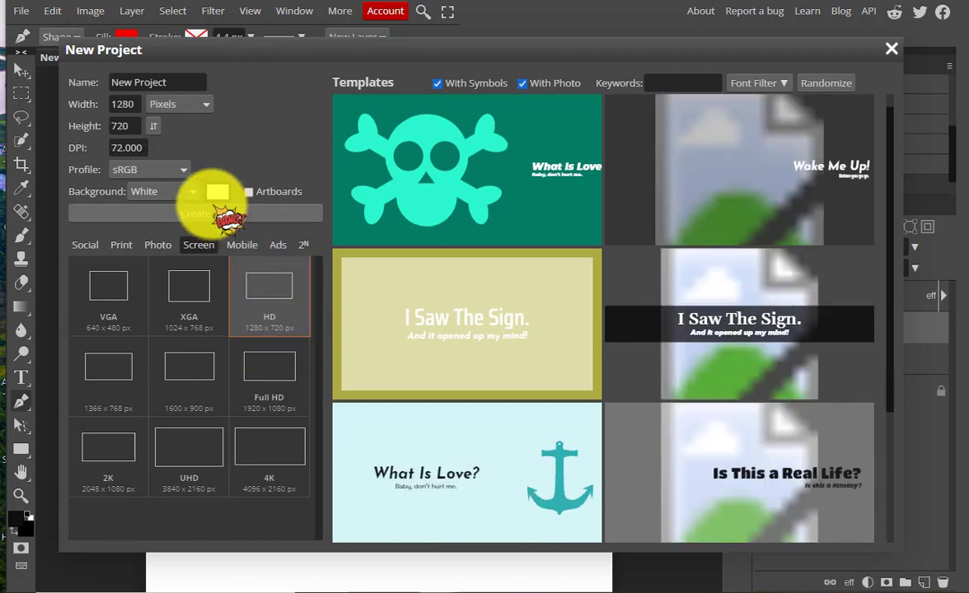
pyautogui.click(169, 82)
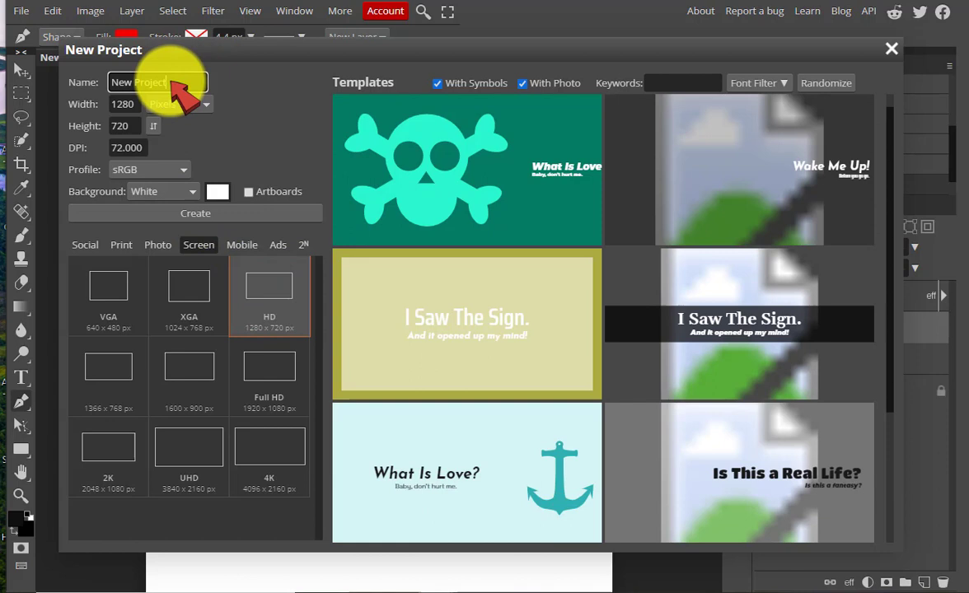
pyautogui.moveTo(172, 85); pyautogui.dragTo(78, 84)
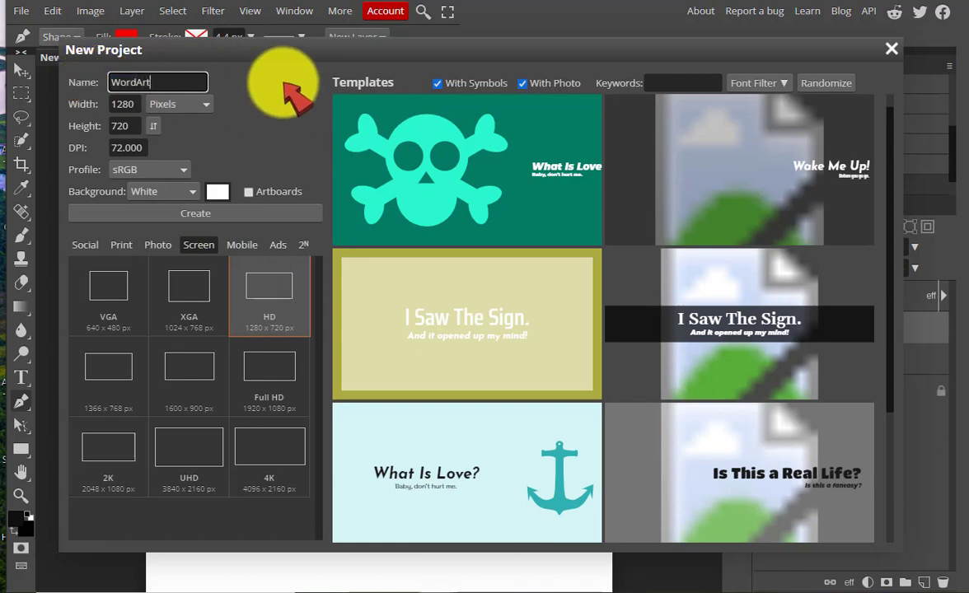
# Name the project WordArt, create it, and draw a text box near the canvas top-left.
pyautogui.write('WordArt')
pyautogui.click(216, 214)
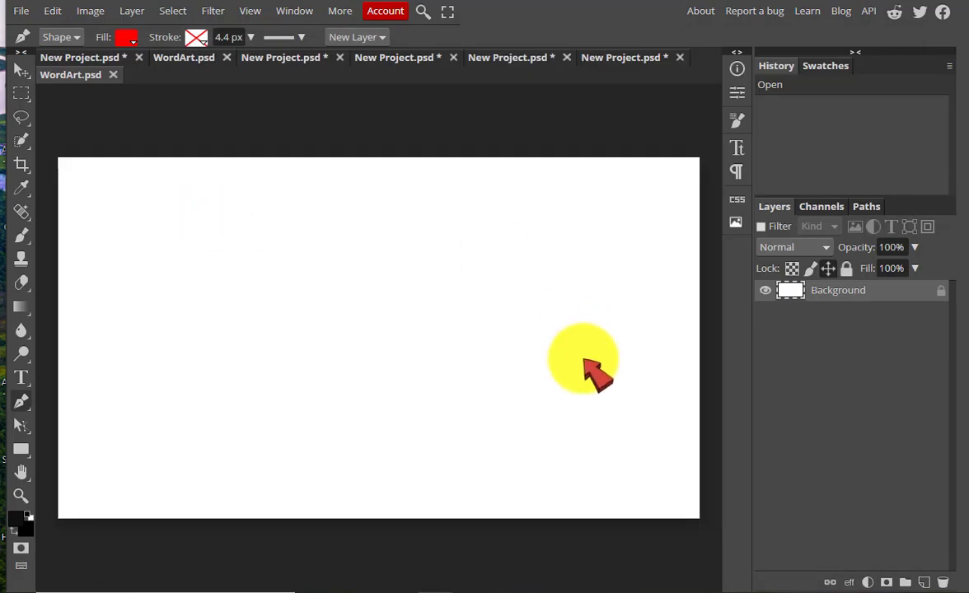
pyautogui.click(22, 378)
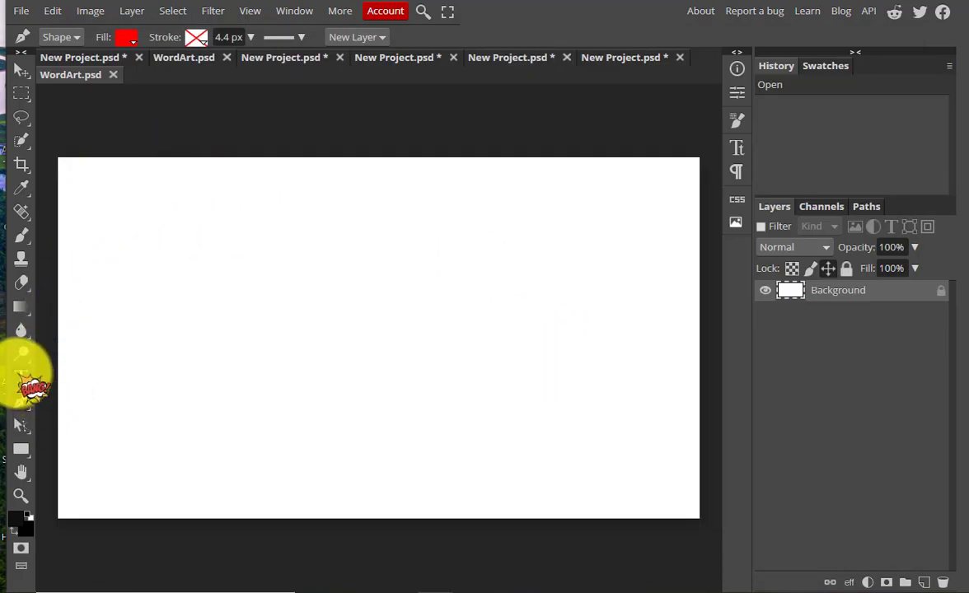
pyautogui.moveTo(97, 189); pyautogui.dragTo(212, 300)
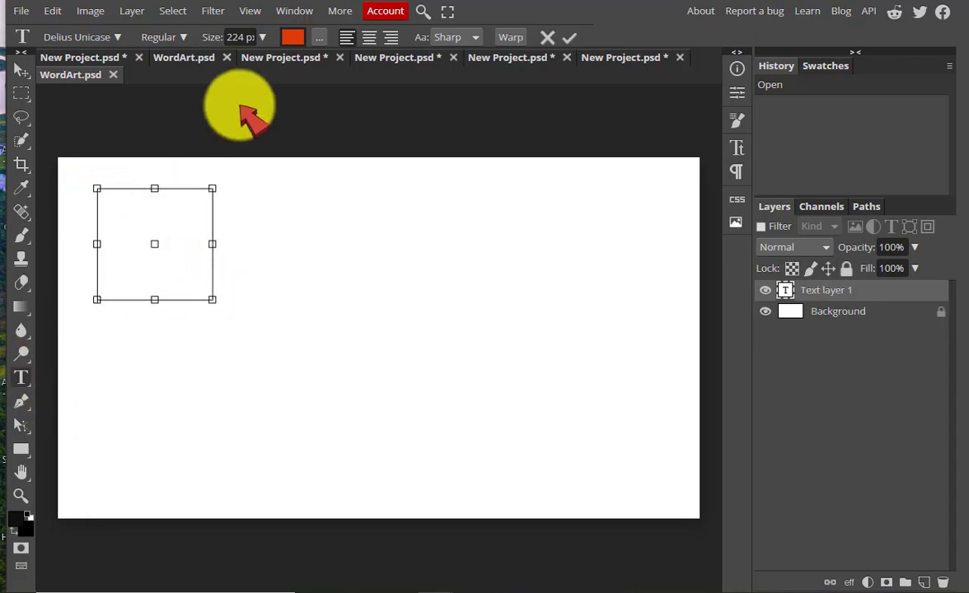
# Type APPLE at 150 px, widen the box to fit, and commit the text.
pyautogui.click(264, 38)
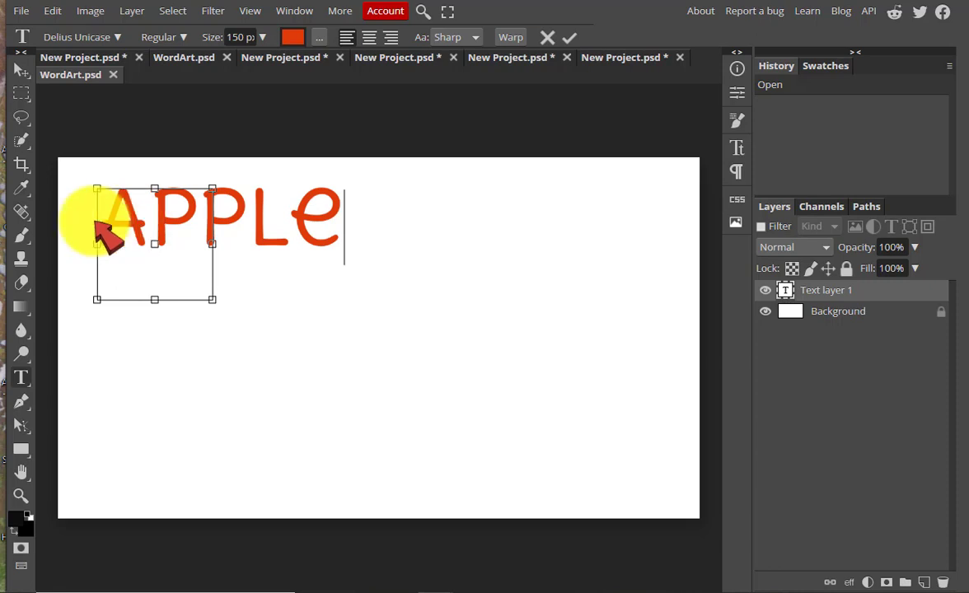
pyautogui.moveTo(124, 216); pyautogui.dragTo(332, 240)
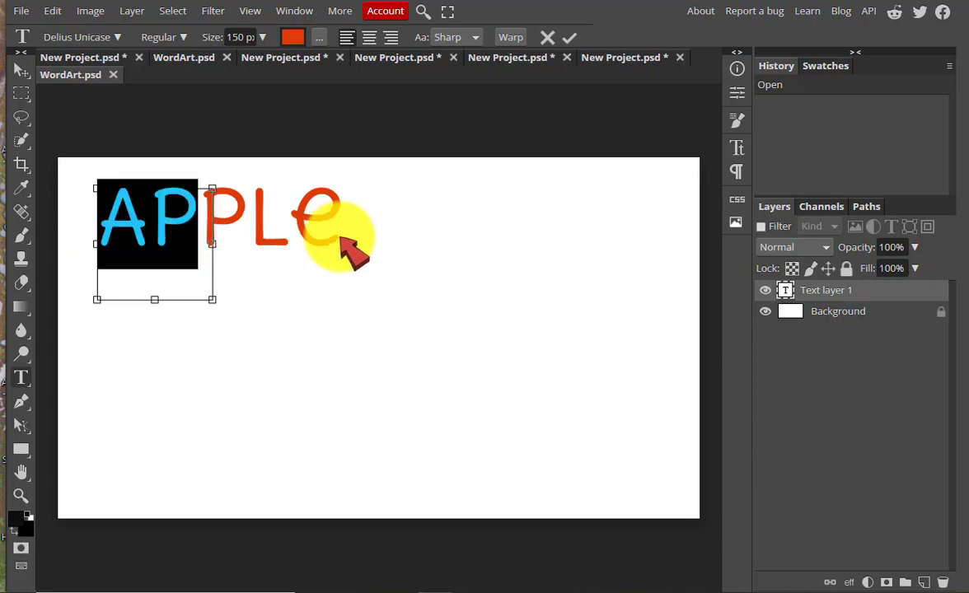
pyautogui.moveTo(211, 244); pyautogui.dragTo(372, 246)
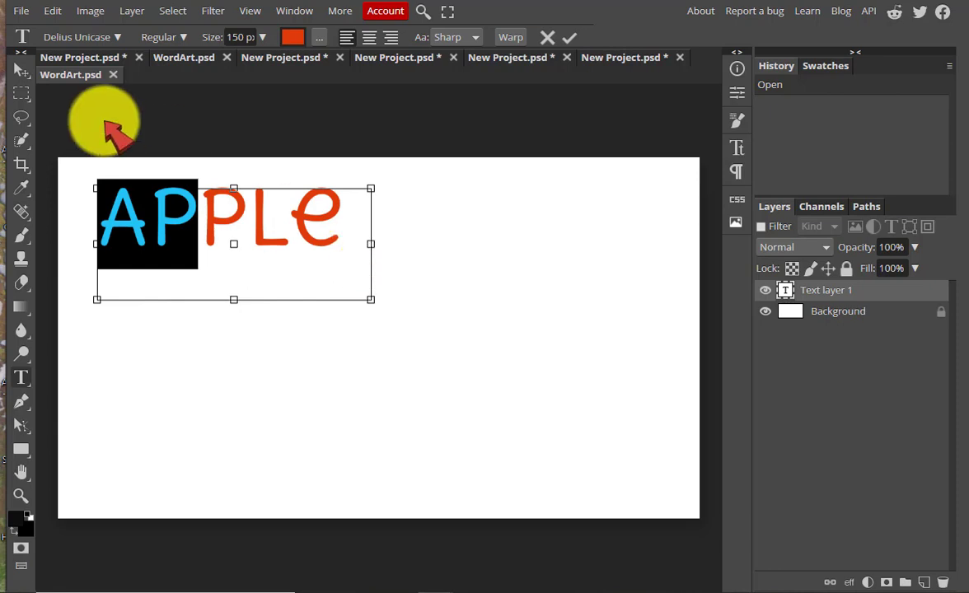
pyautogui.click(22, 70)
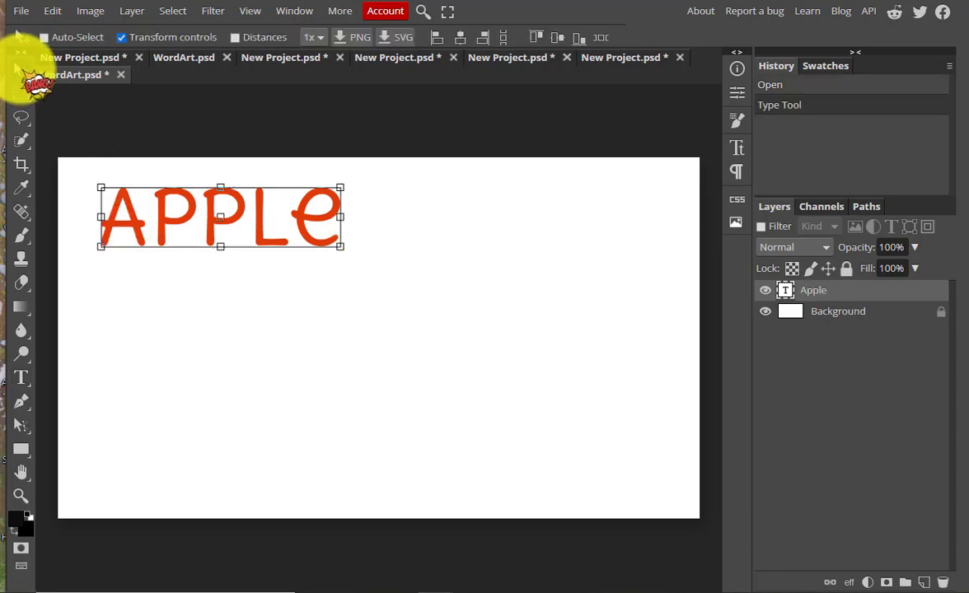
# Move APPLE to the right and scale it up to about 185 px with transform controls.
pyautogui.moveTo(190, 220); pyautogui.dragTo(232, 259)
pyautogui.click(122, 37)
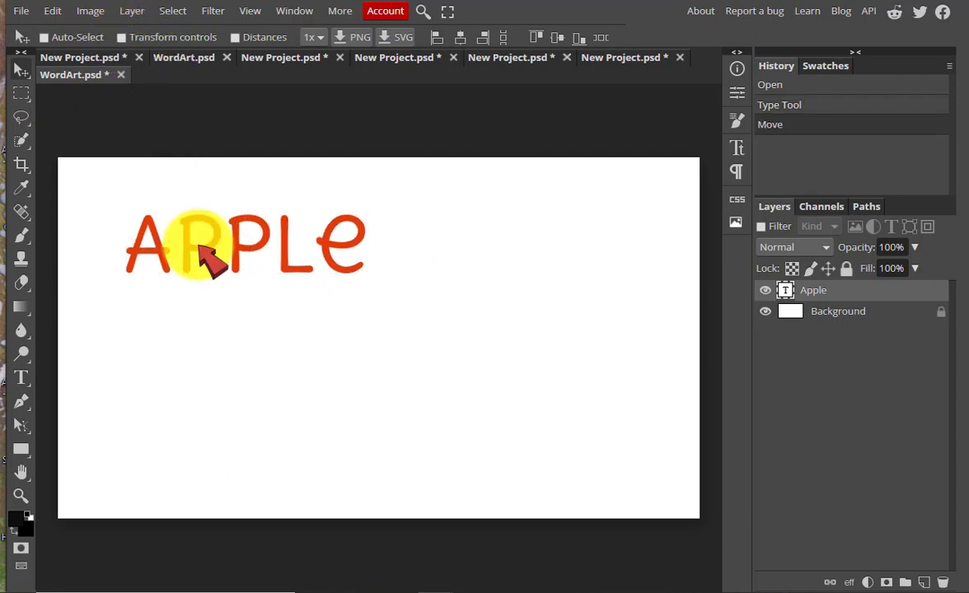
pyautogui.click(37, 70)
pyautogui.moveTo(205, 238); pyautogui.dragTo(262, 266)
pyautogui.click(122, 37)
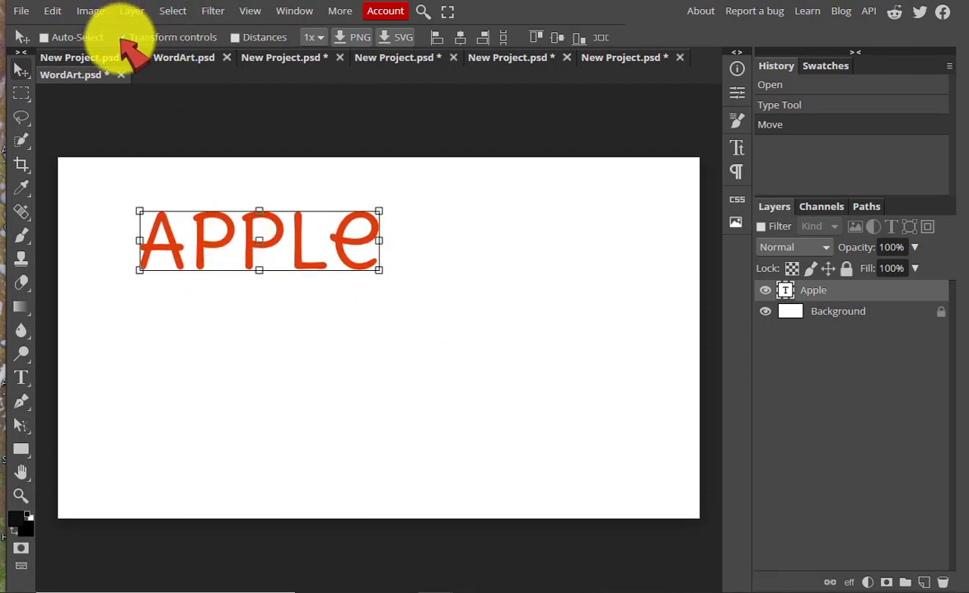
pyautogui.moveTo(381, 239); pyautogui.dragTo(470, 196)
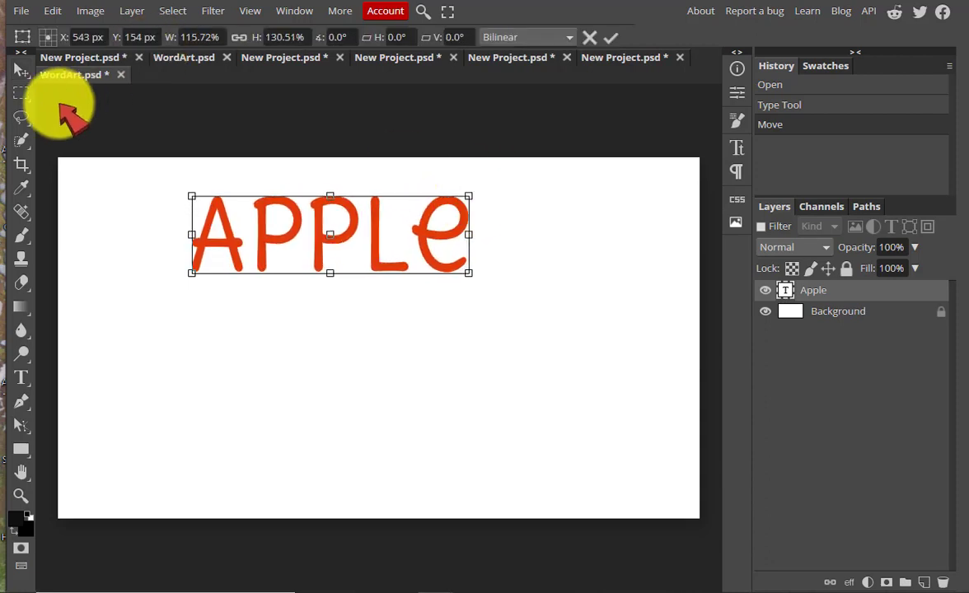
pyautogui.click(22, 378)
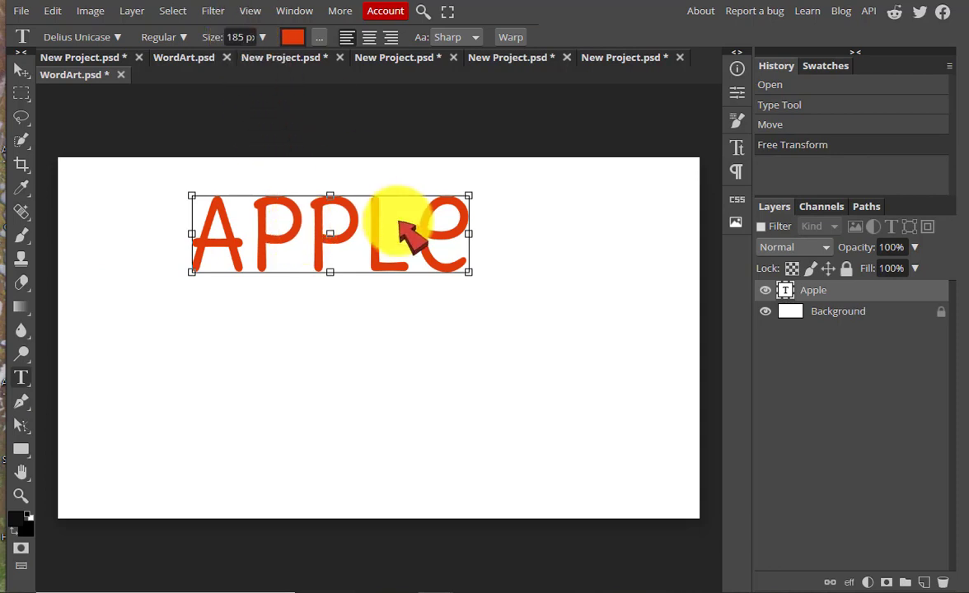
# Replace the APPLE text with JUNGLE in the Destroy font.
pyautogui.moveTo(406, 223); pyautogui.dragTo(346, 234)
pyautogui.moveTo(440, 237); pyautogui.dragTo(191, 244)
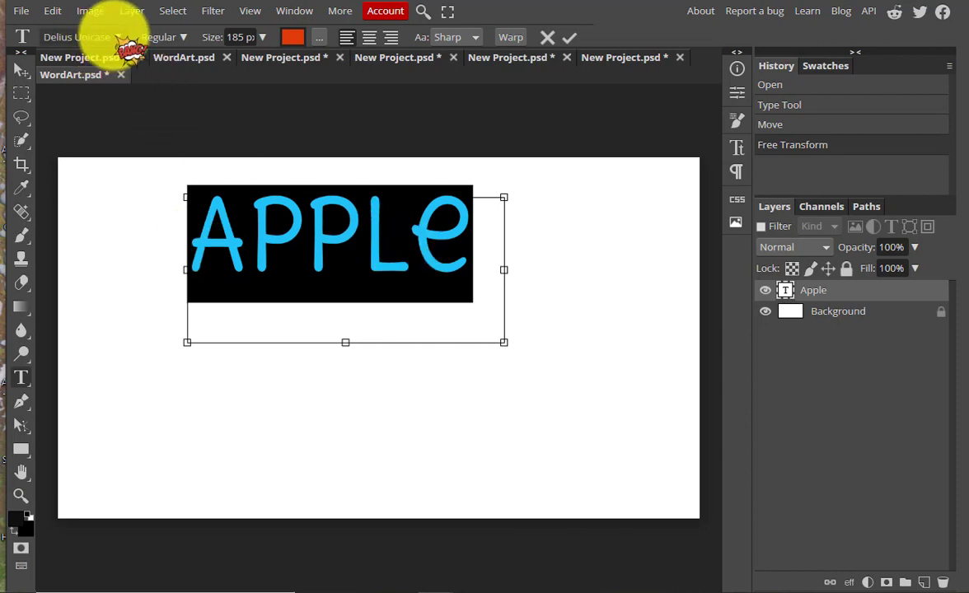
pyautogui.click(115, 37)
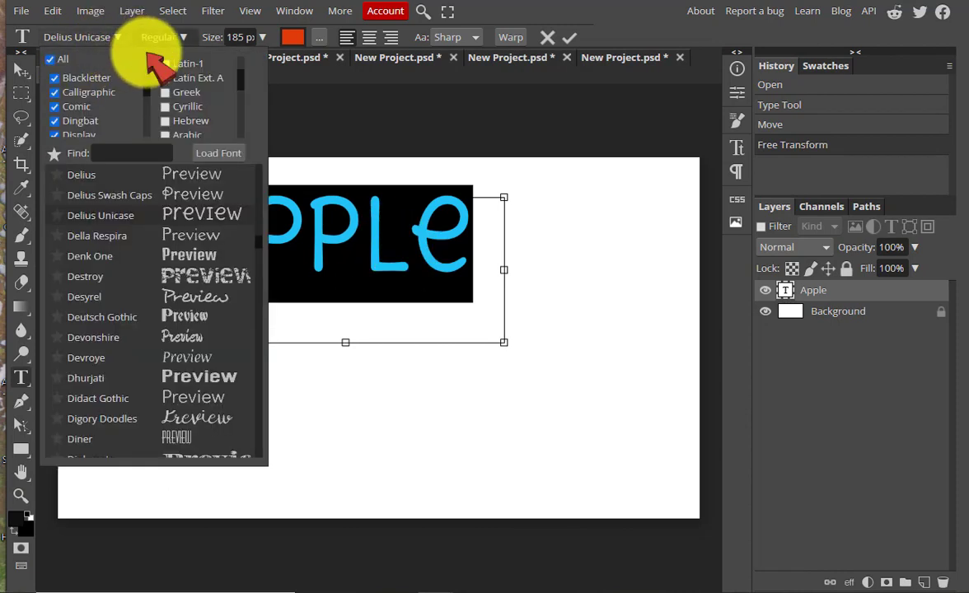
pyautogui.scroll(5, 265, 230)
pyautogui.scroll(-4, 264, 237)
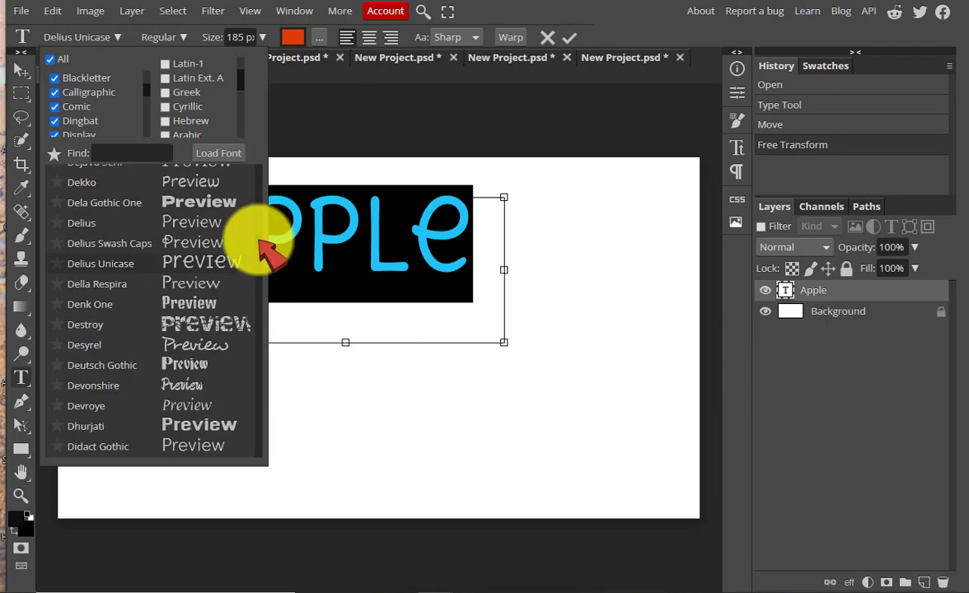
pyautogui.click(218, 327)
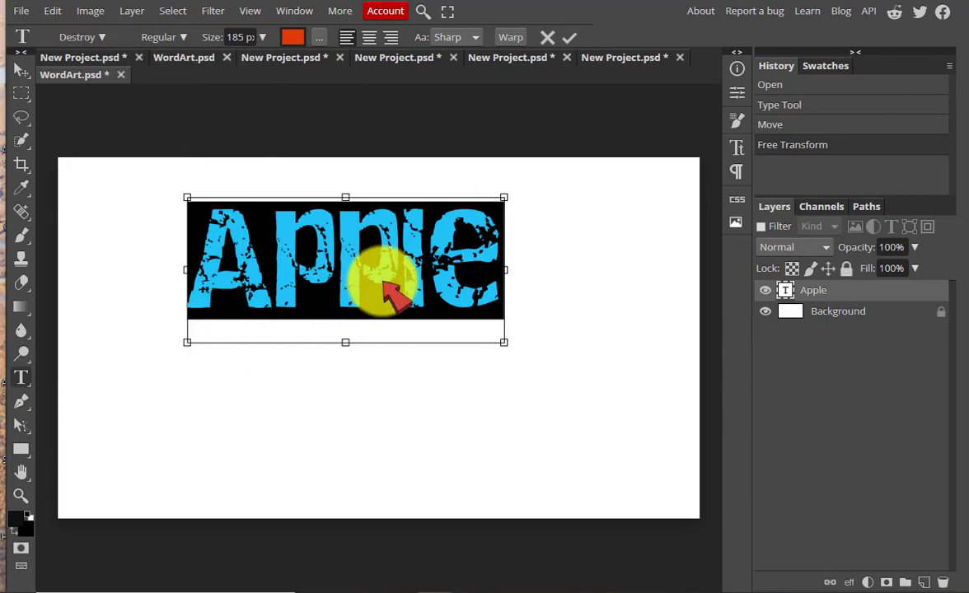
pyautogui.write('J')
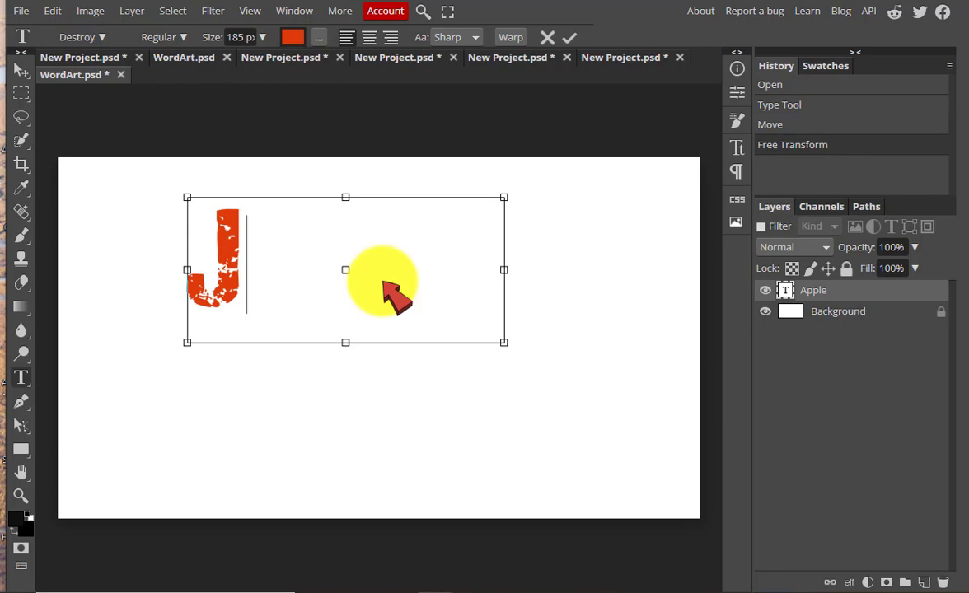
pyautogui.write('UNGLE')
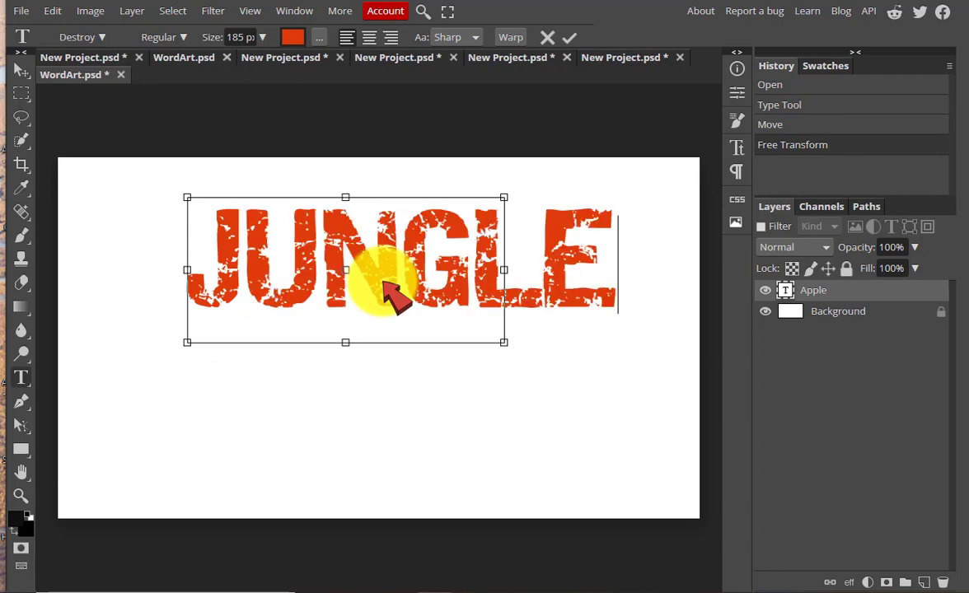
# Widen the box, shrink JUNGLE to about 102 px, commit it, and move it toward the top-left.
pyautogui.moveTo(504, 269); pyautogui.dragTo(149, 239)
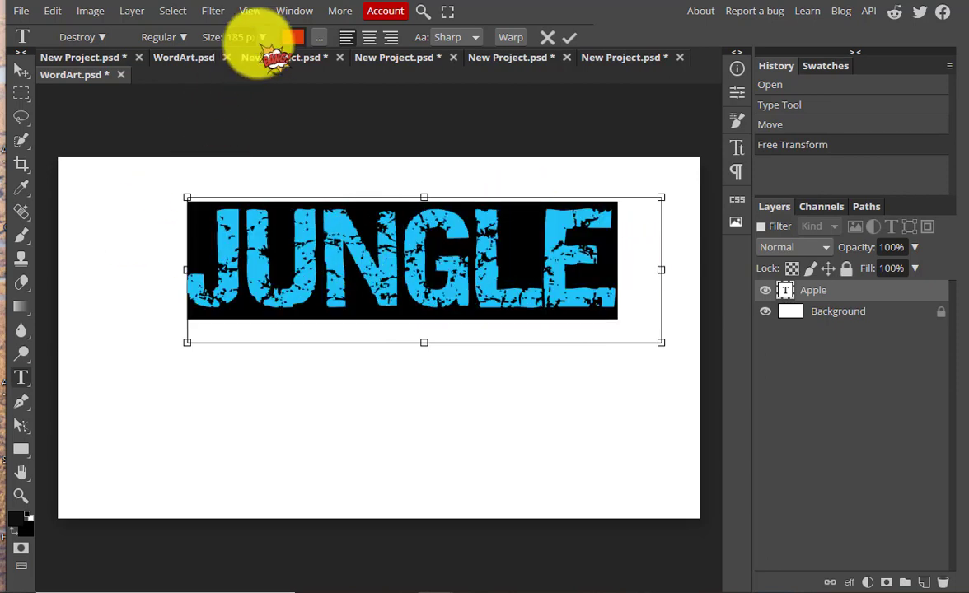
pyautogui.moveTo(272, 62)
pyautogui.mouseDown()
pyautogui.moveTo(262, 54)
pyautogui.moveTo(247, 65)
pyautogui.moveTo(257, 66)
pyautogui.mouseUp()
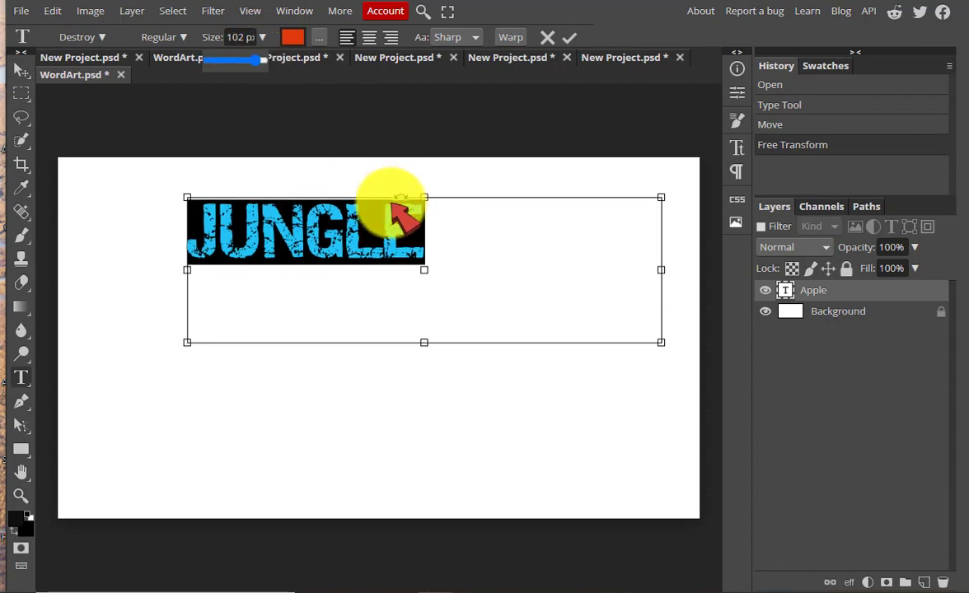
pyautogui.click(23, 73)
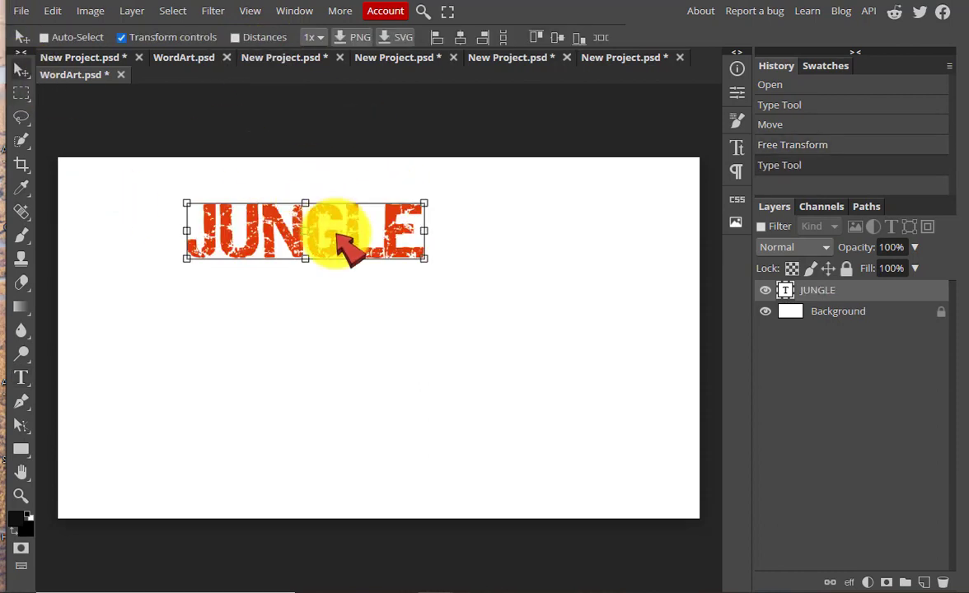
pyautogui.moveTo(336, 212); pyautogui.dragTo(254, 225)
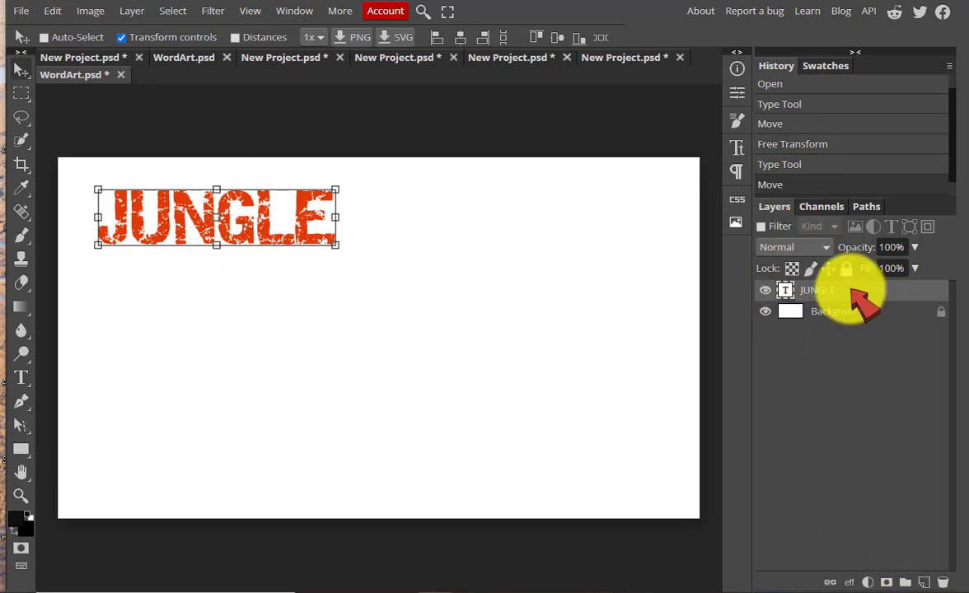
# Add a Stroke effect to JUNGLE and a drop shadow with 30 px distance.
pyautogui.click(852, 583)
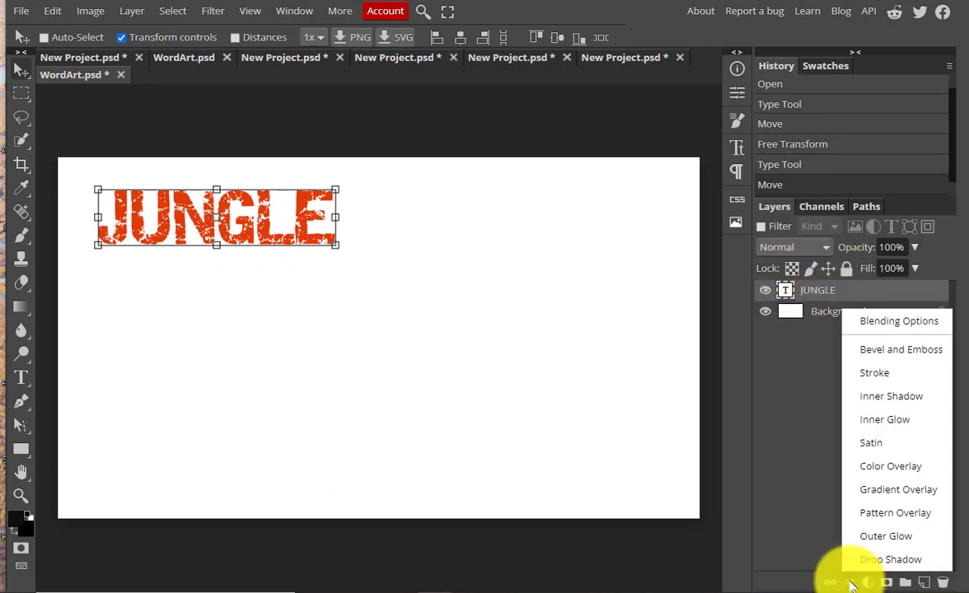
pyautogui.click(882, 373)
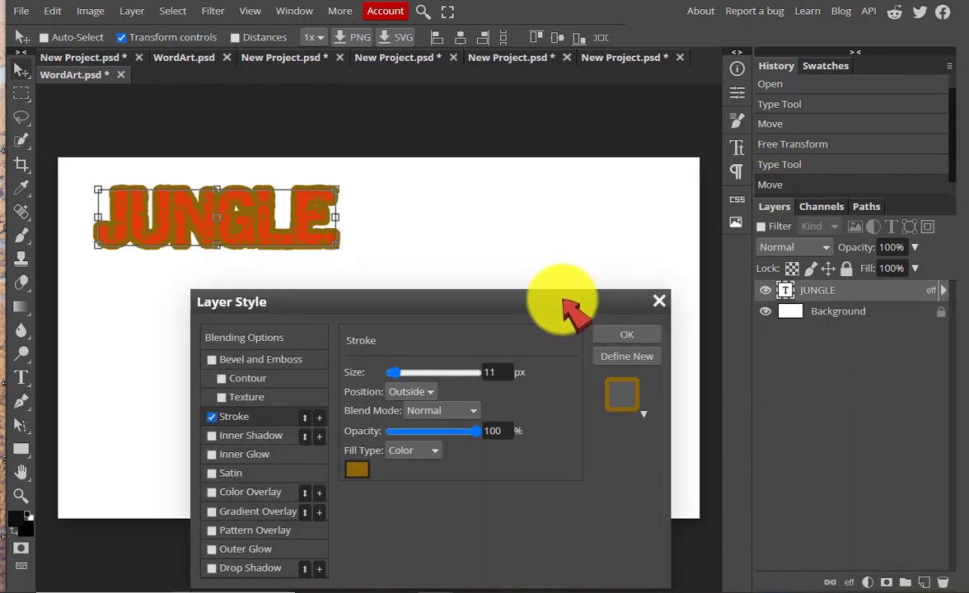
pyautogui.moveTo(565, 306)
pyautogui.mouseDown()
pyautogui.moveTo(795, 202)
pyautogui.moveTo(797, 162)
pyautogui.mouseUp()
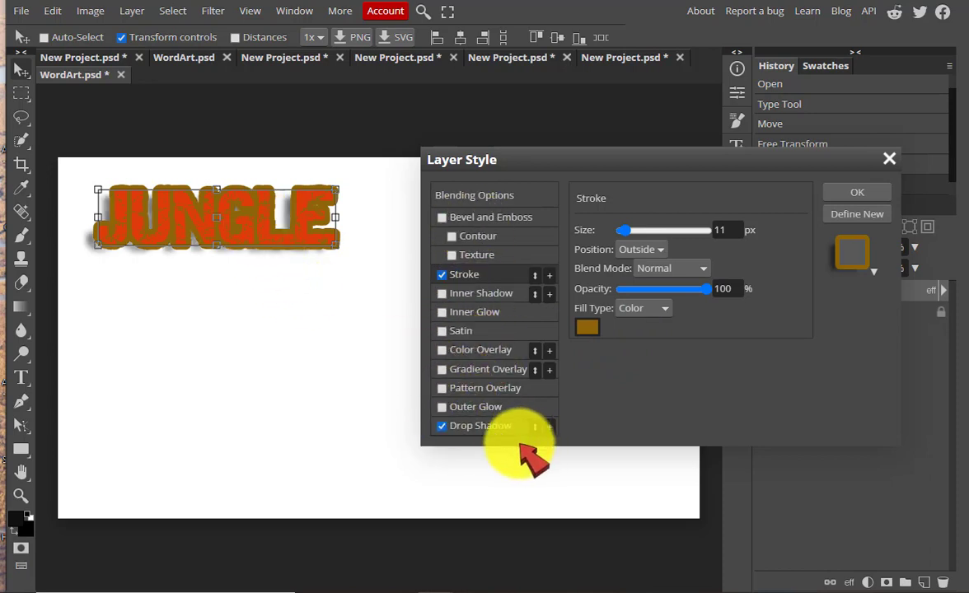
pyautogui.click(482, 426)
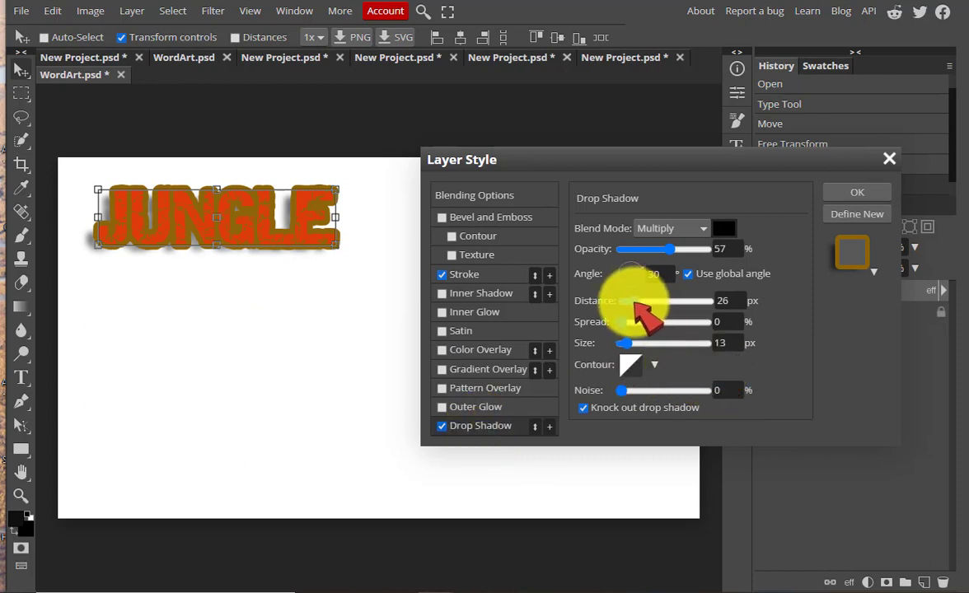
pyautogui.moveTo(635, 301)
pyautogui.mouseDown()
pyautogui.moveTo(646, 300)
pyautogui.moveTo(623, 264)
pyautogui.moveTo(640, 271)
pyautogui.mouseUp()
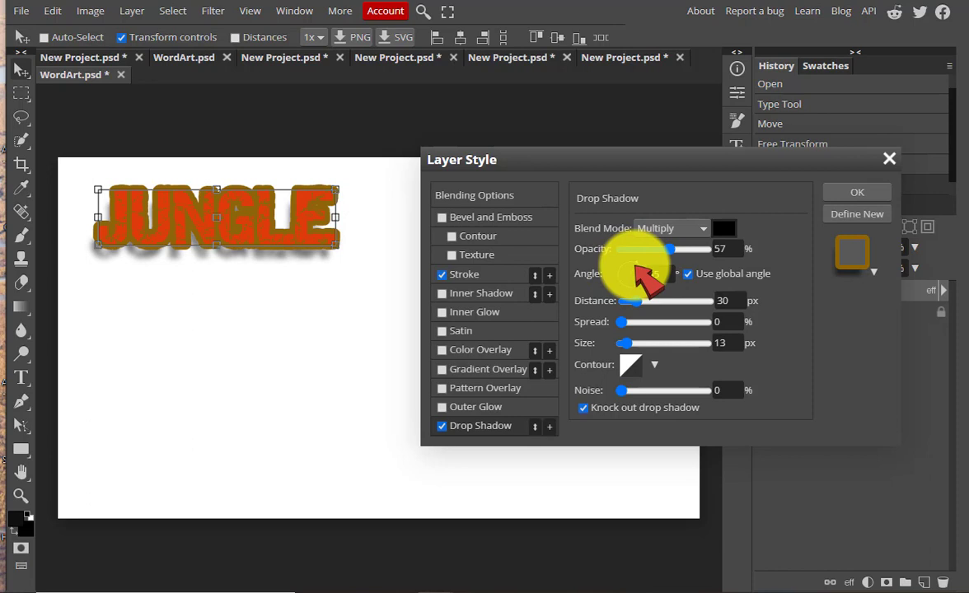
# Color the 11 px stroke dark green and enable a Gradient Overlay.
pyautogui.click(494, 273)
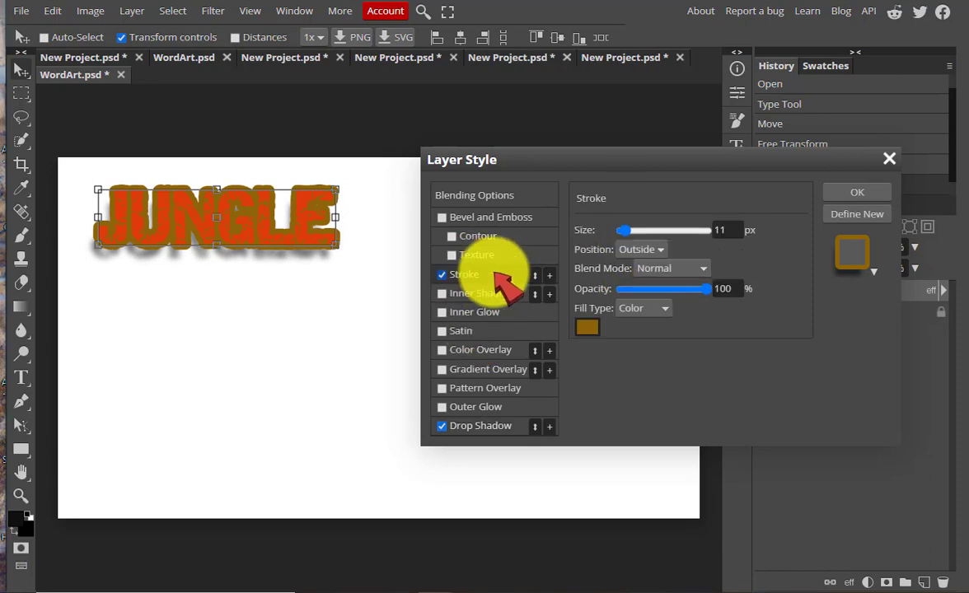
pyautogui.click(587, 327)
pyautogui.moveTo(394, 123)
pyautogui.mouseDown()
pyautogui.moveTo(658, 124)
pyautogui.moveTo(689, 81)
pyautogui.mouseUp()
pyautogui.click(611, 244)
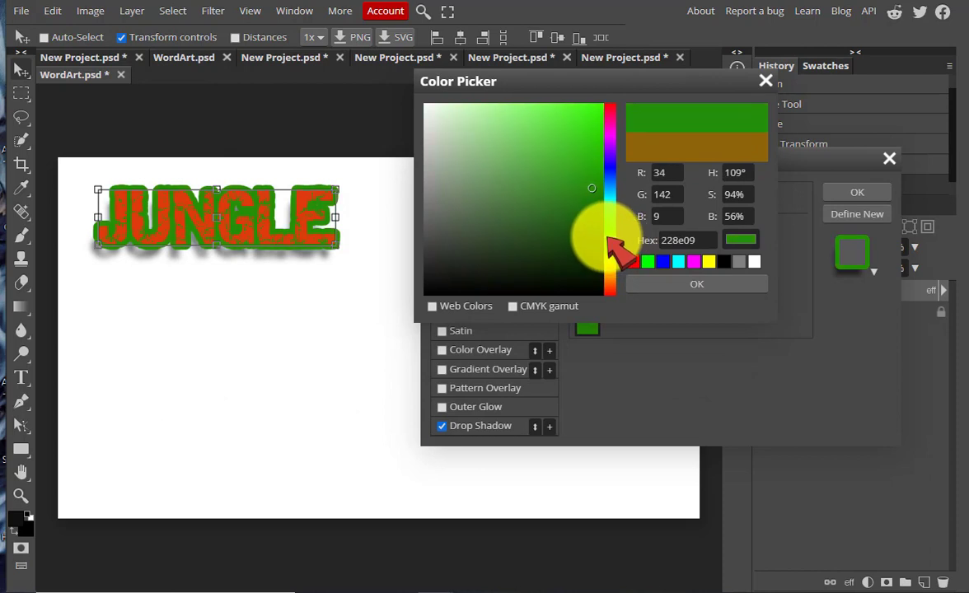
pyautogui.click(595, 225)
pyautogui.click(692, 285)
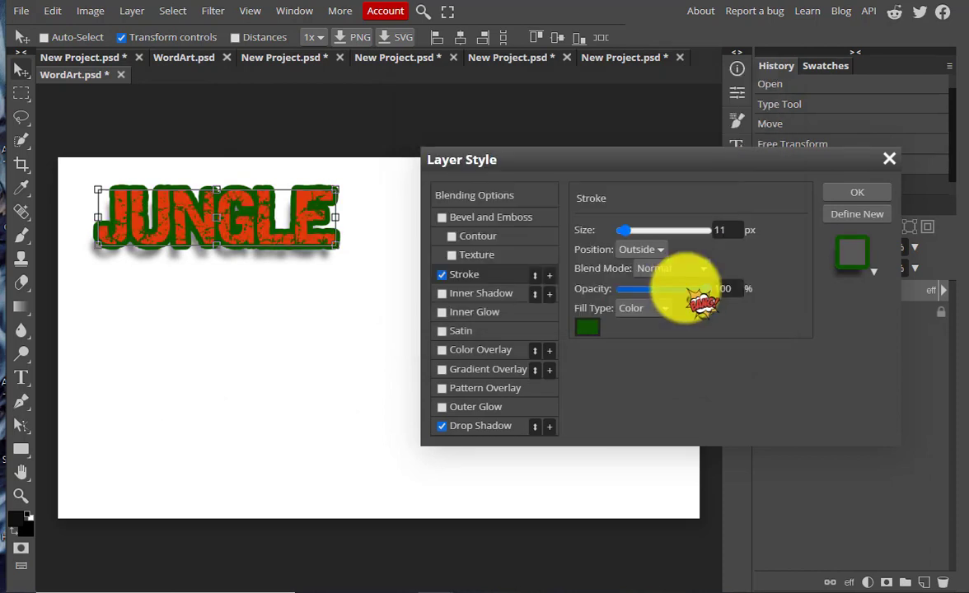
pyautogui.click(442, 369)
pyautogui.click(491, 369)
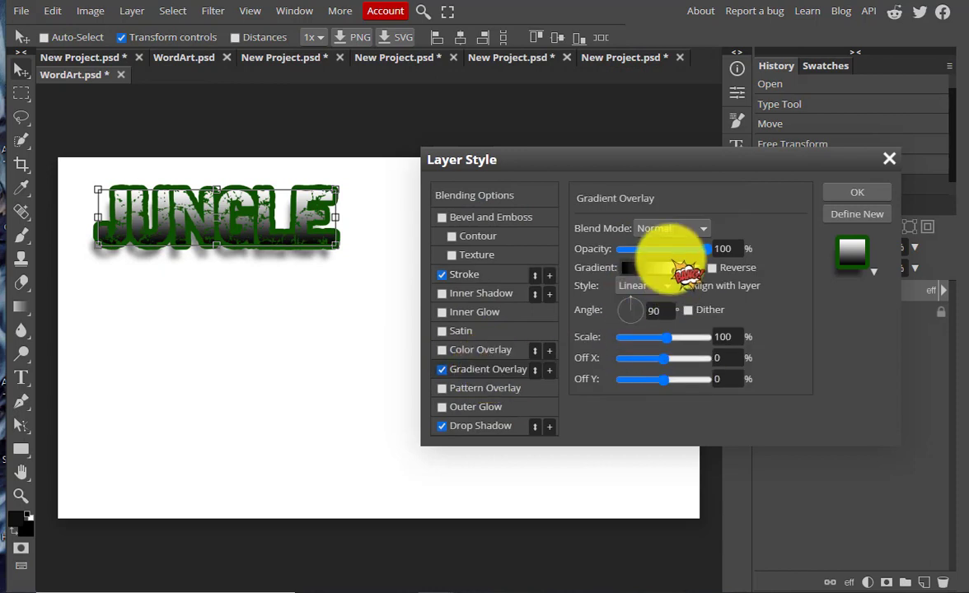
# Make the gradient overlay bright green to white, apply the style, and nudge JUNGLE right and down.
pyautogui.click(669, 267)
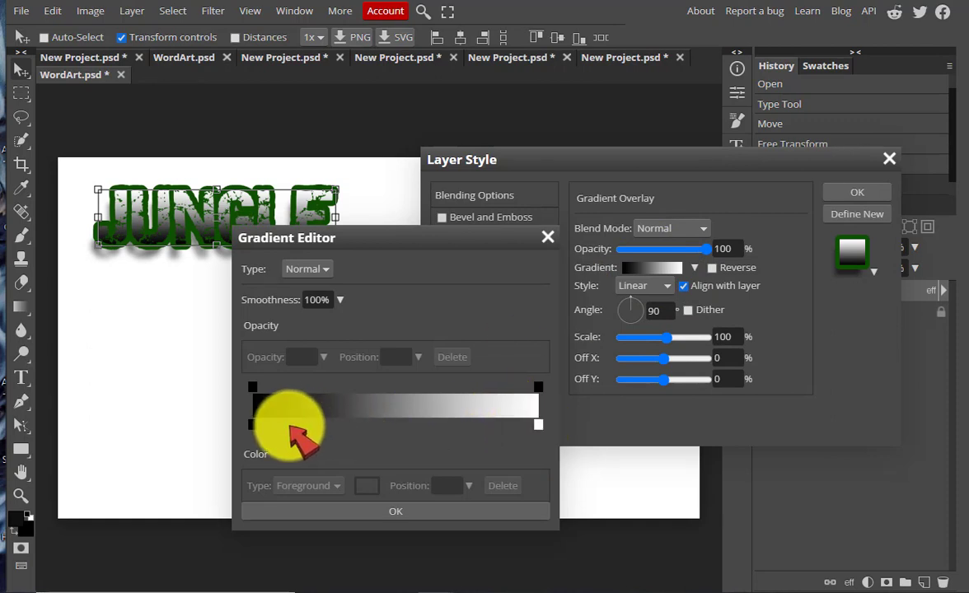
pyautogui.click(253, 426)
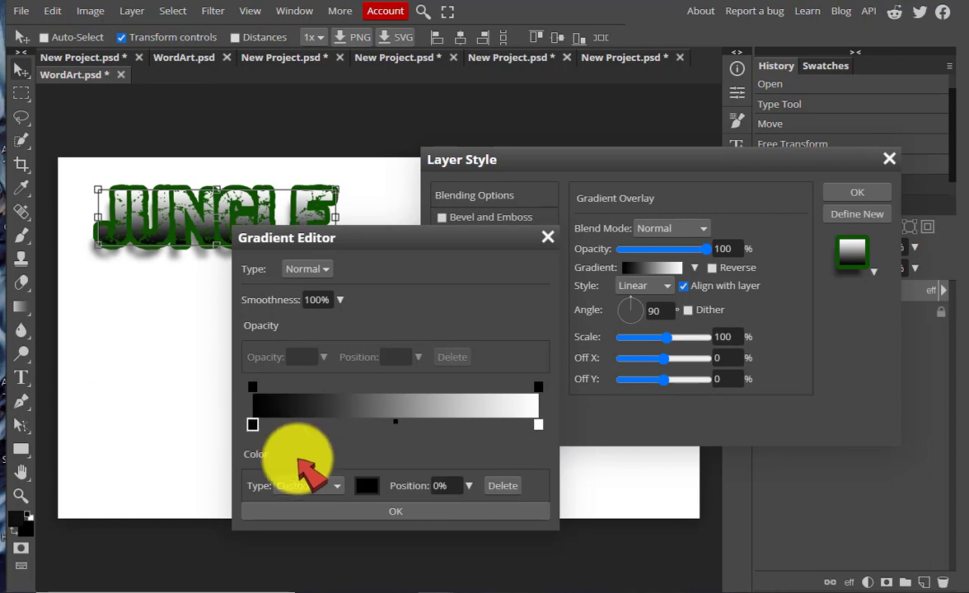
pyautogui.click(364, 488)
pyautogui.moveTo(291, 200); pyautogui.dragTo(308, 150)
pyautogui.click(391, 327)
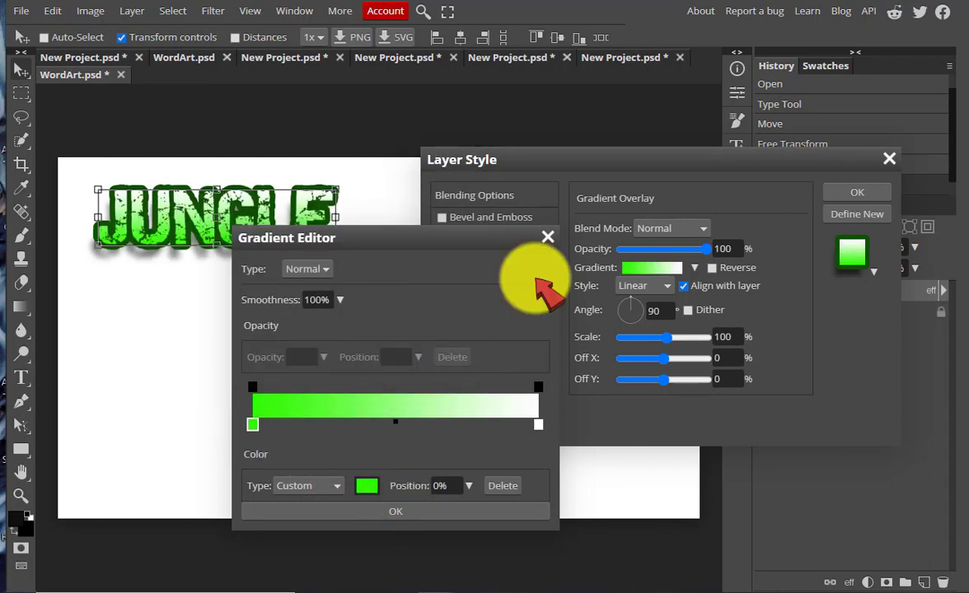
pyautogui.click(395, 511)
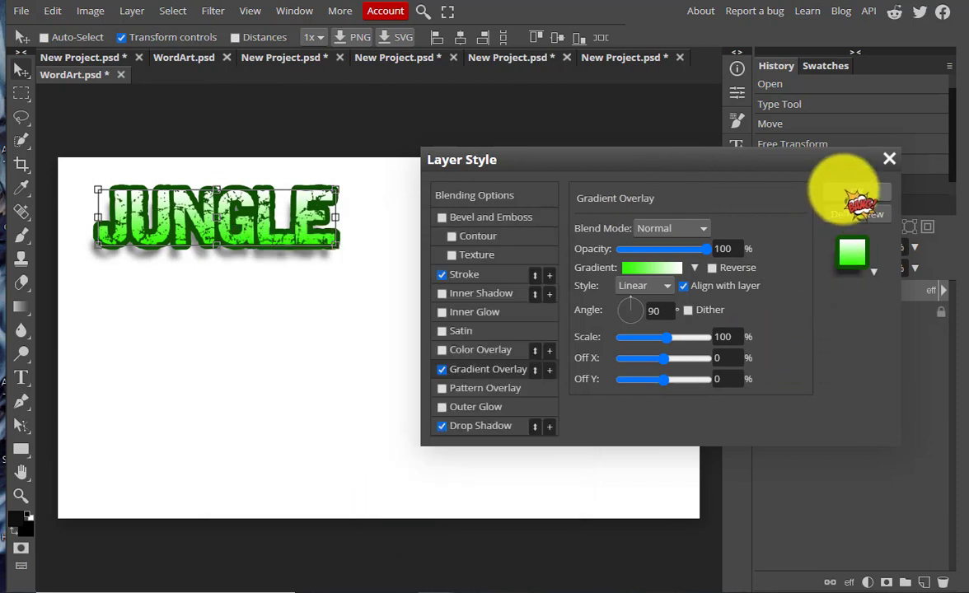
pyautogui.click(857, 194)
pyautogui.moveTo(318, 229); pyautogui.dragTo(328, 251)
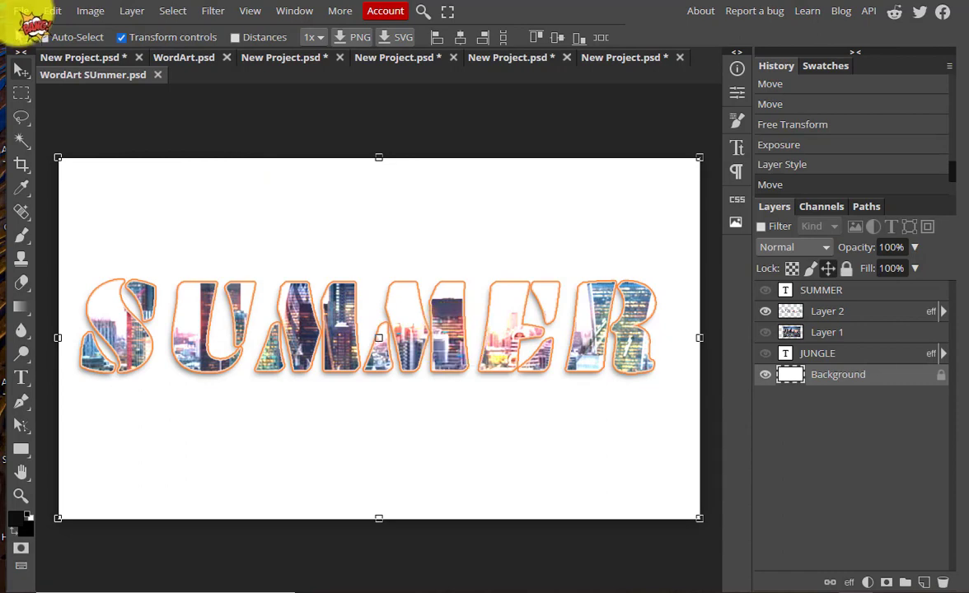
# Create a new 1280×720 HD document from File > New.
pyautogui.click(23, 12)
pyautogui.click(33, 29)
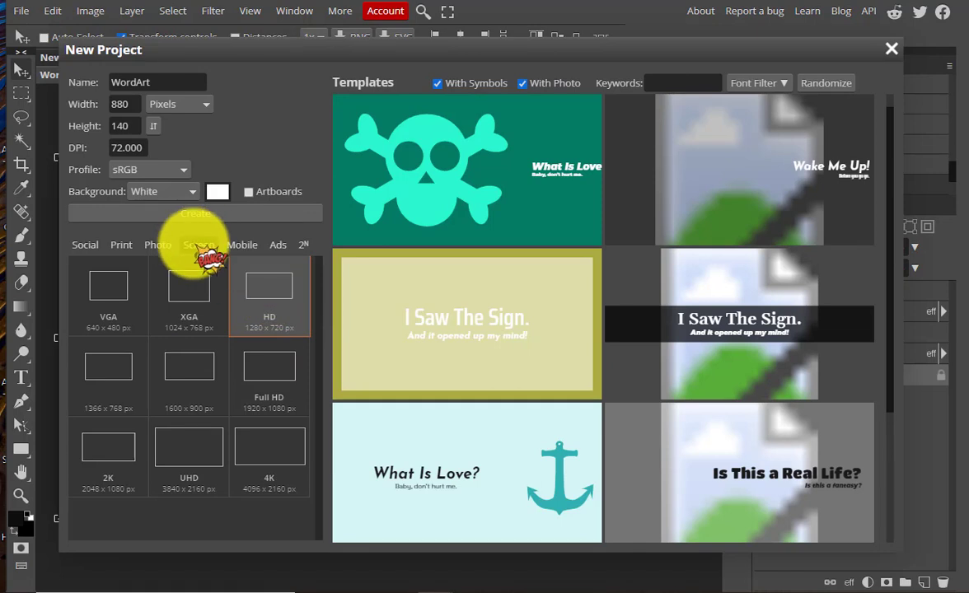
pyautogui.click(278, 304)
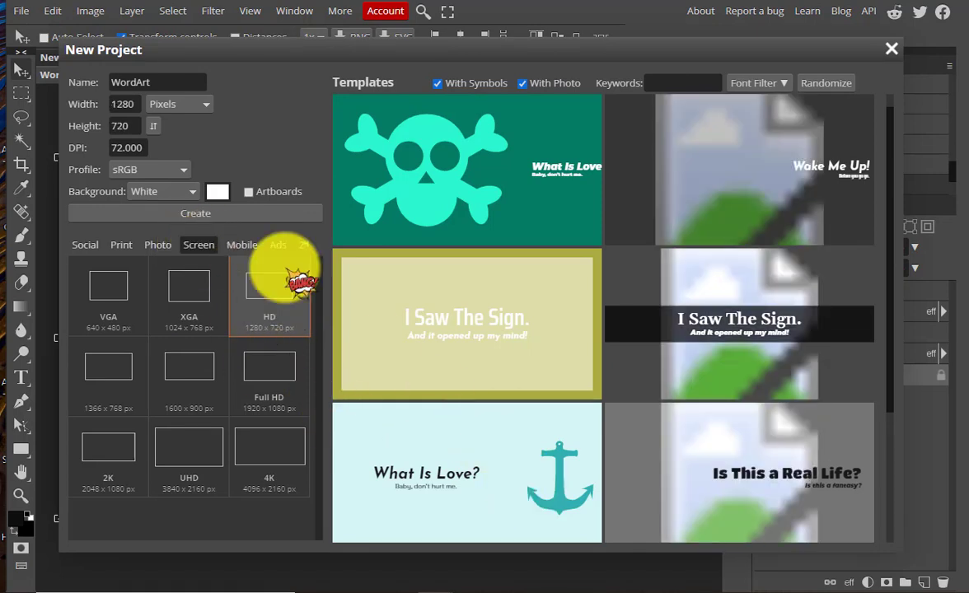
pyautogui.click(219, 214)
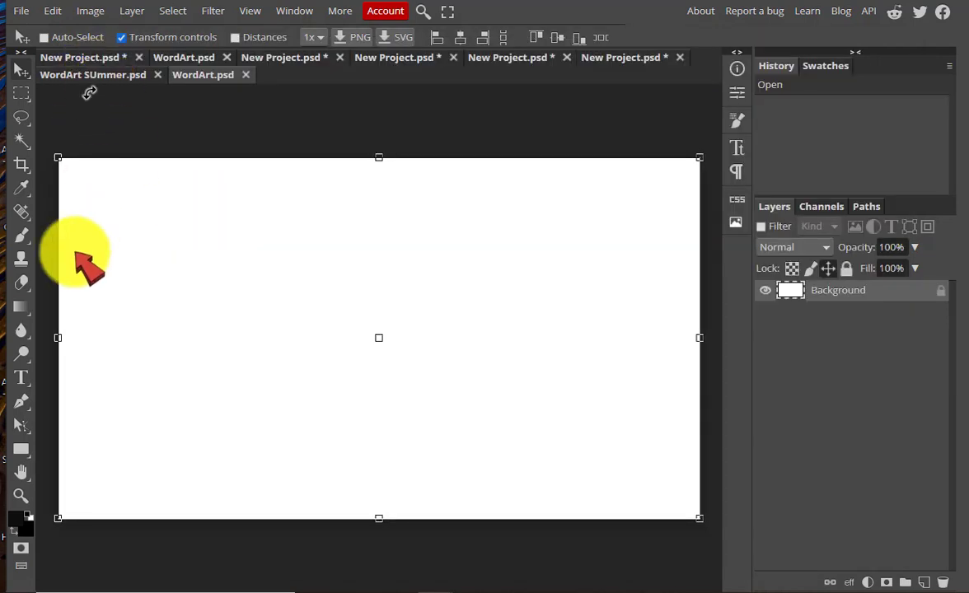
# Draw a horizontal text box on the canvas's left side for SUMMER.
pyautogui.click(22, 376)
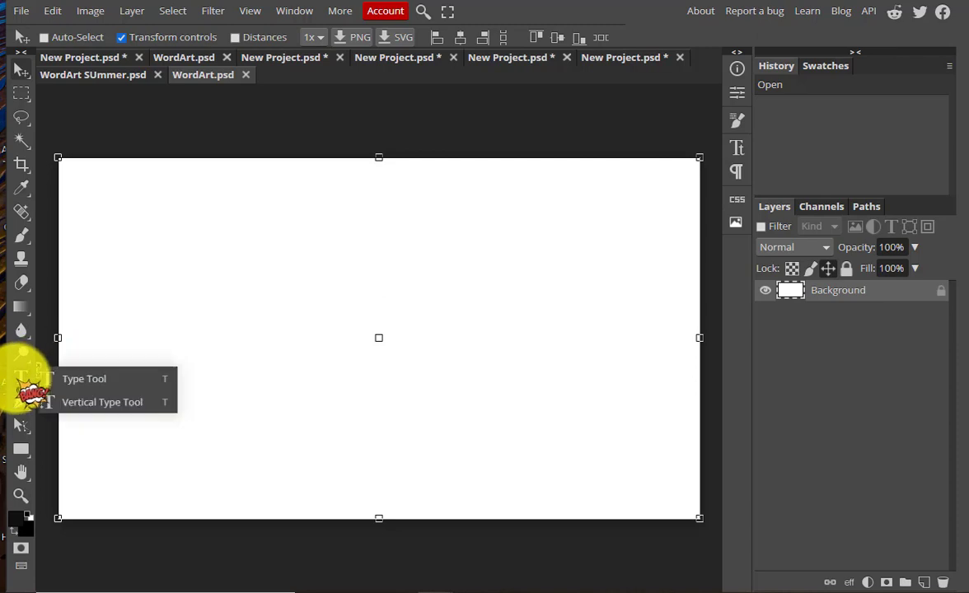
pyautogui.click(37, 381)
pyautogui.moveTo(123, 269); pyautogui.dragTo(354, 435)
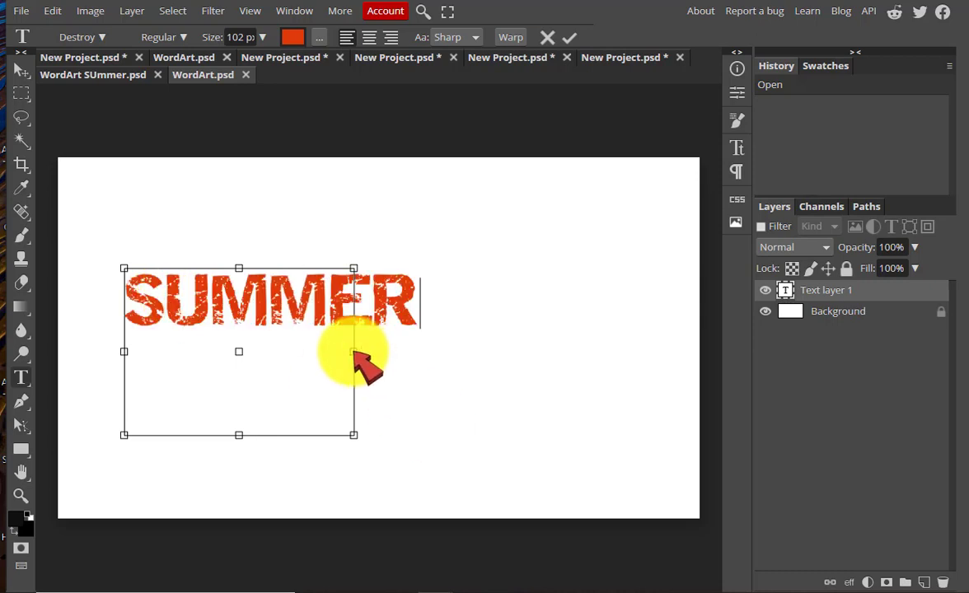
# Widen the text box, select SUMMER, and change its font from Destroy to FortySecondStreetHB.
pyautogui.moveTo(353, 352); pyautogui.dragTo(497, 352)
pyautogui.moveTo(451, 323); pyautogui.dragTo(118, 292)
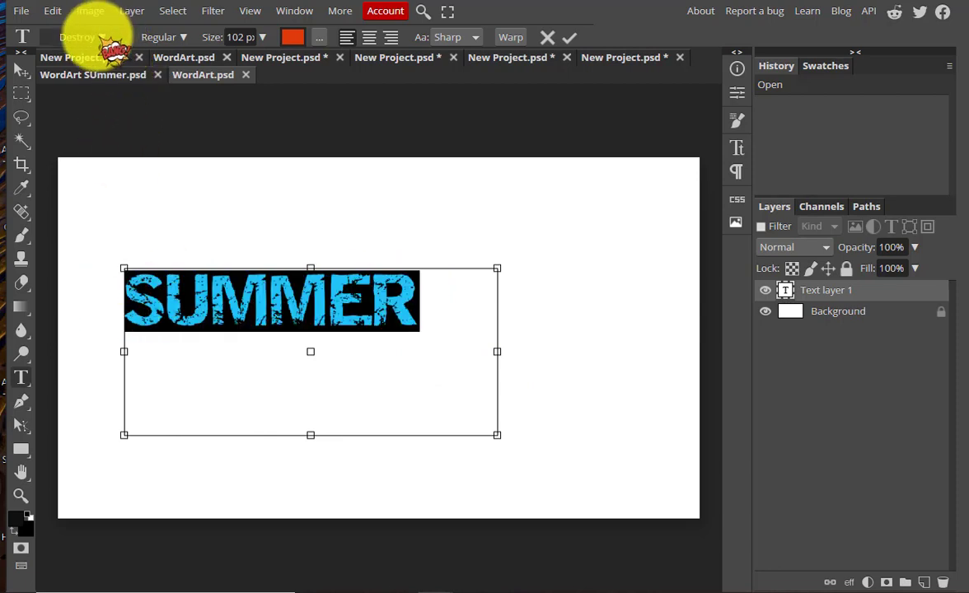
pyautogui.click(102, 37)
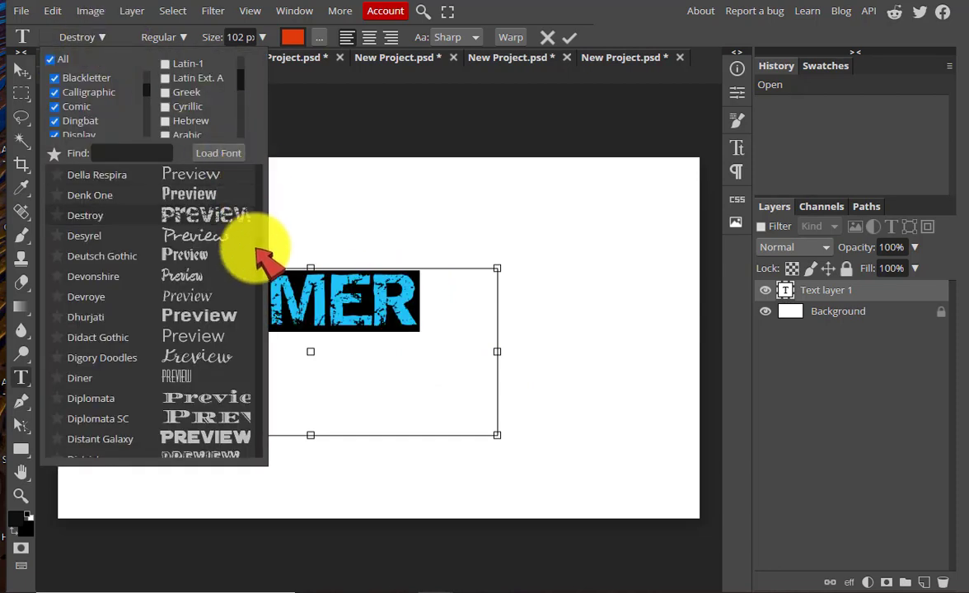
pyautogui.scroll(-5, 260, 251)
pyautogui.scroll(-15, 260, 258)
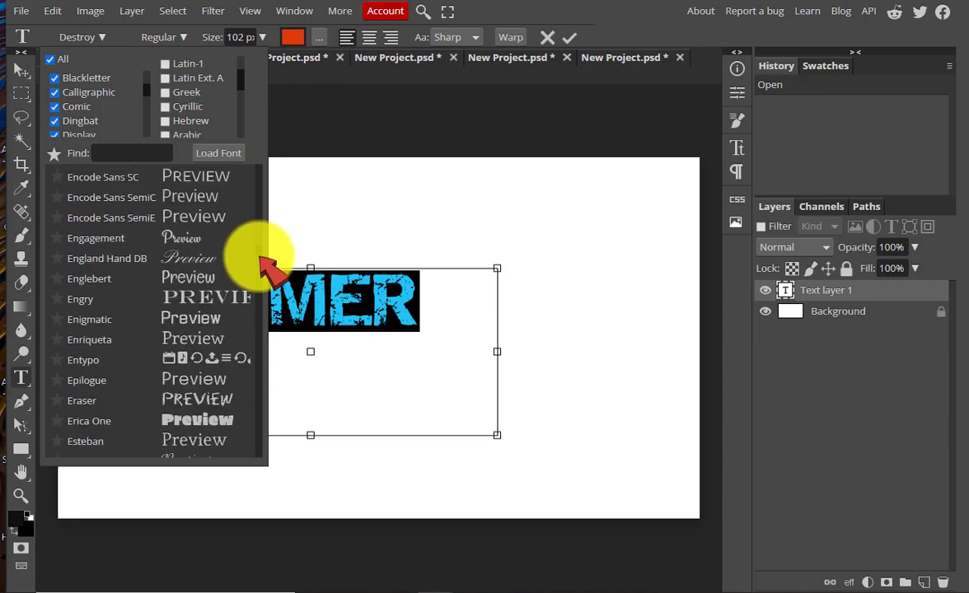
pyautogui.scroll(10, 260, 262)
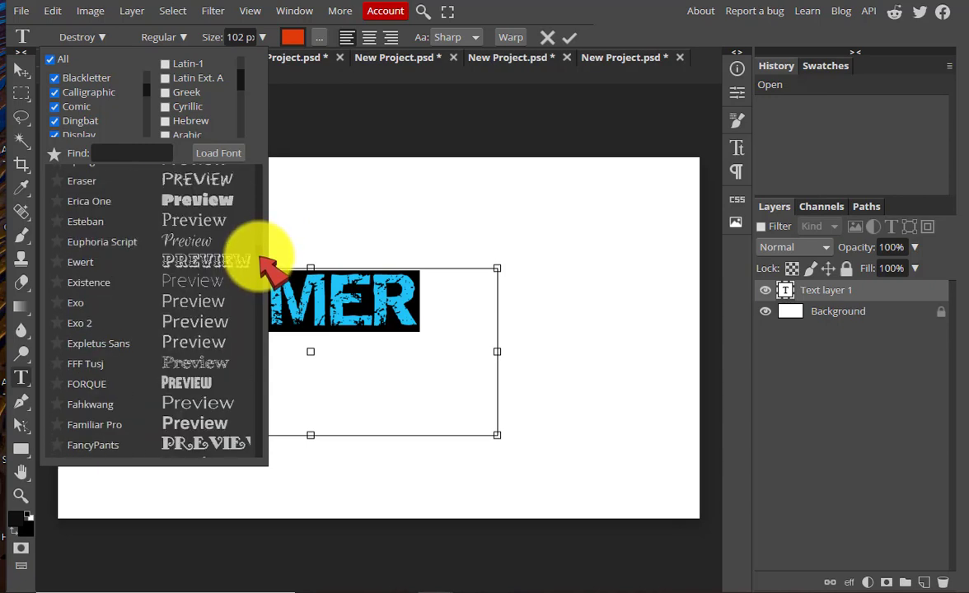
pyautogui.scroll(-8, 261, 262)
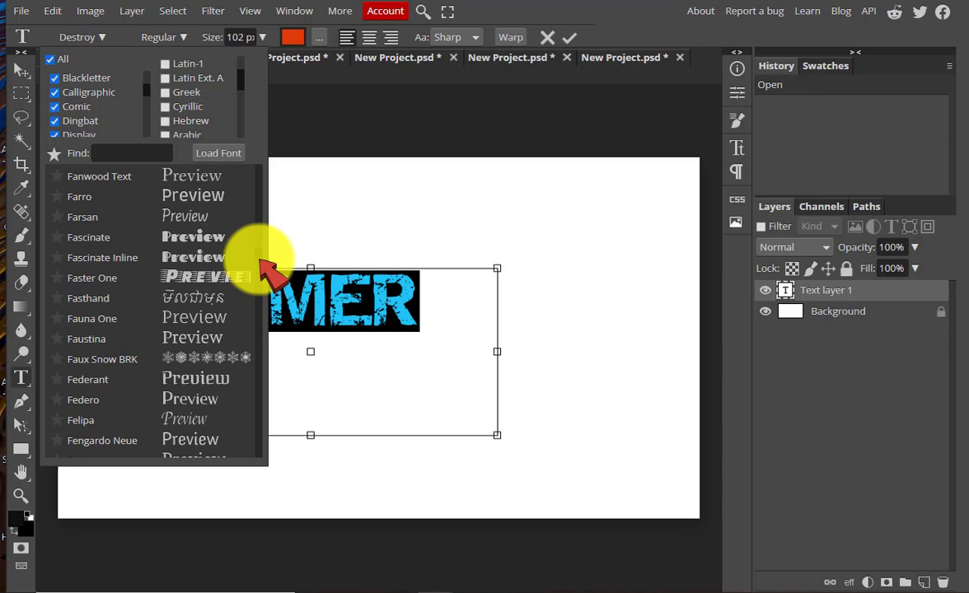
pyautogui.scroll(-8, 262, 265)
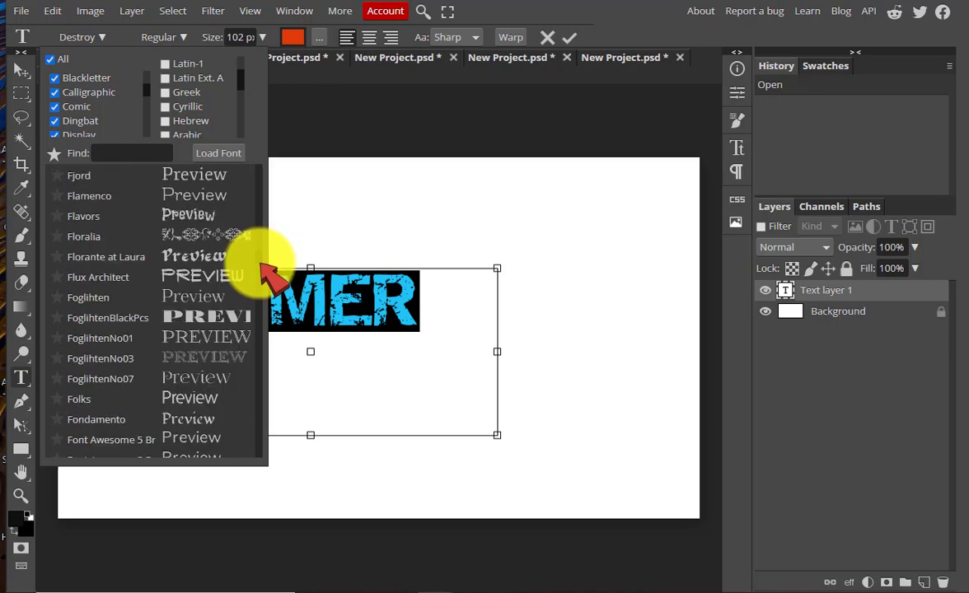
pyautogui.scroll(-4, 262, 265)
pyautogui.scroll(-5, 262, 265)
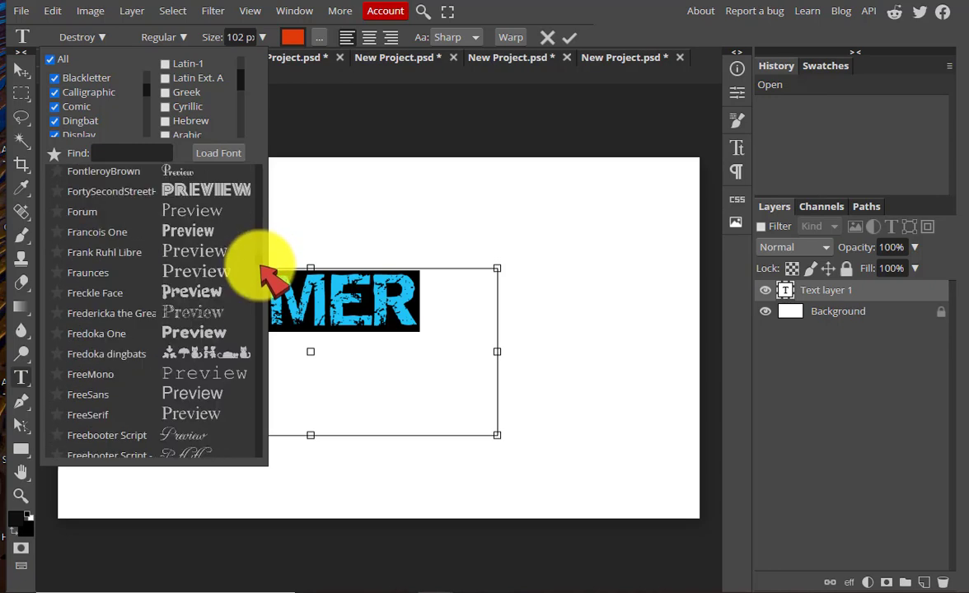
pyautogui.click(229, 193)
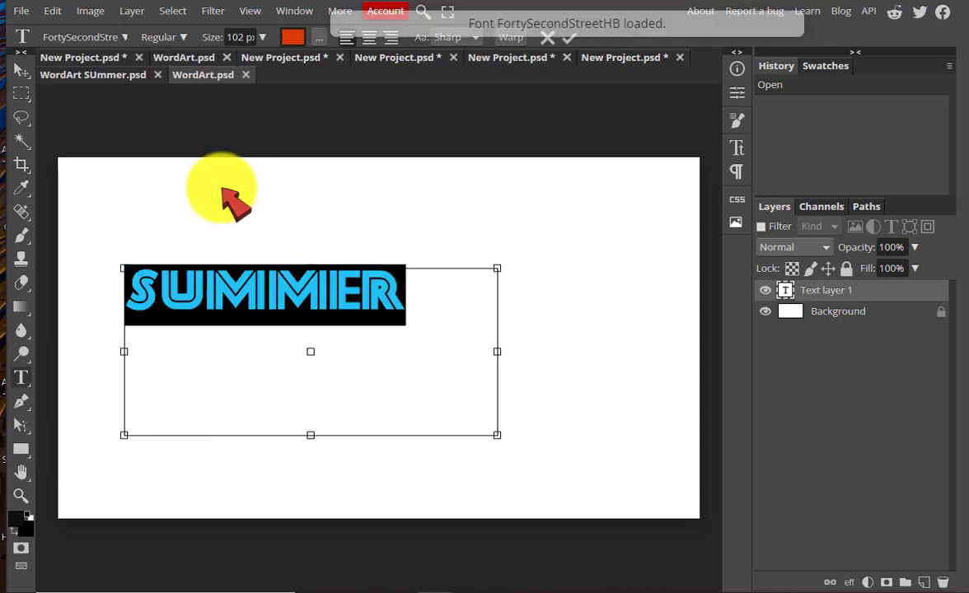
# Resize SUMMER to 220 px and drag it left and up to span the canvas.
pyautogui.click(262, 39)
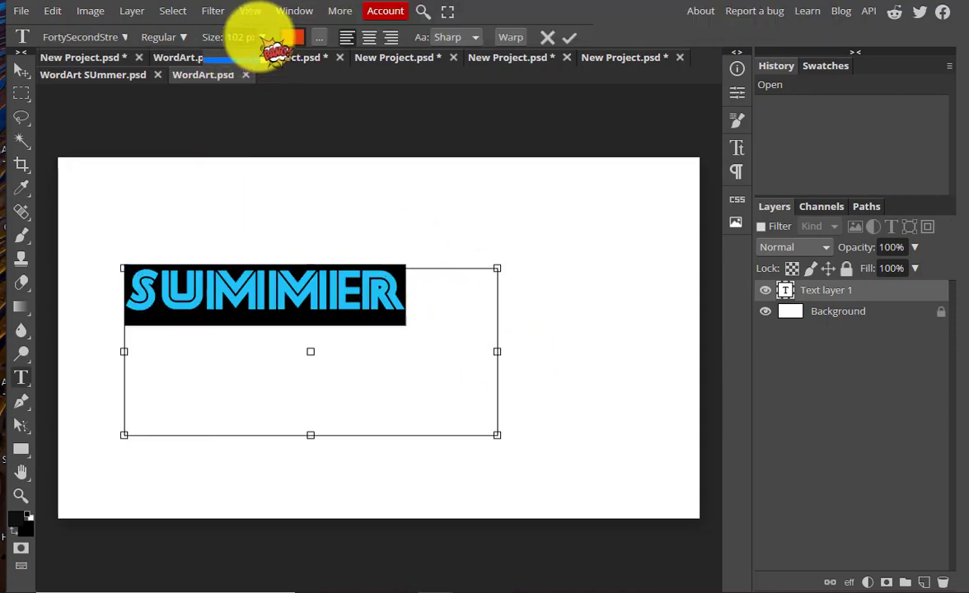
pyautogui.moveTo(259, 61); pyautogui.dragTo(281, 65)
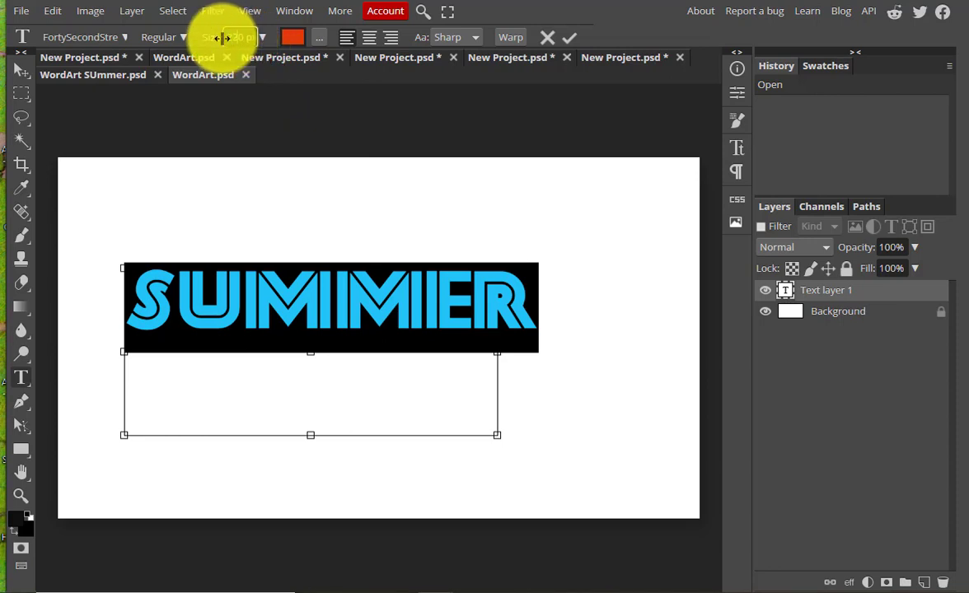
pyautogui.press('Return')
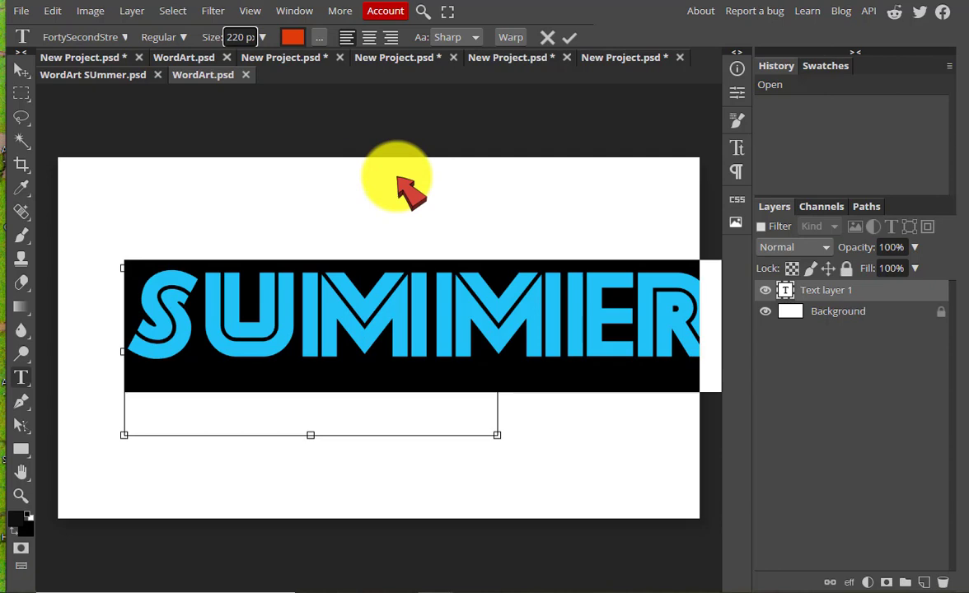
pyautogui.click(24, 79)
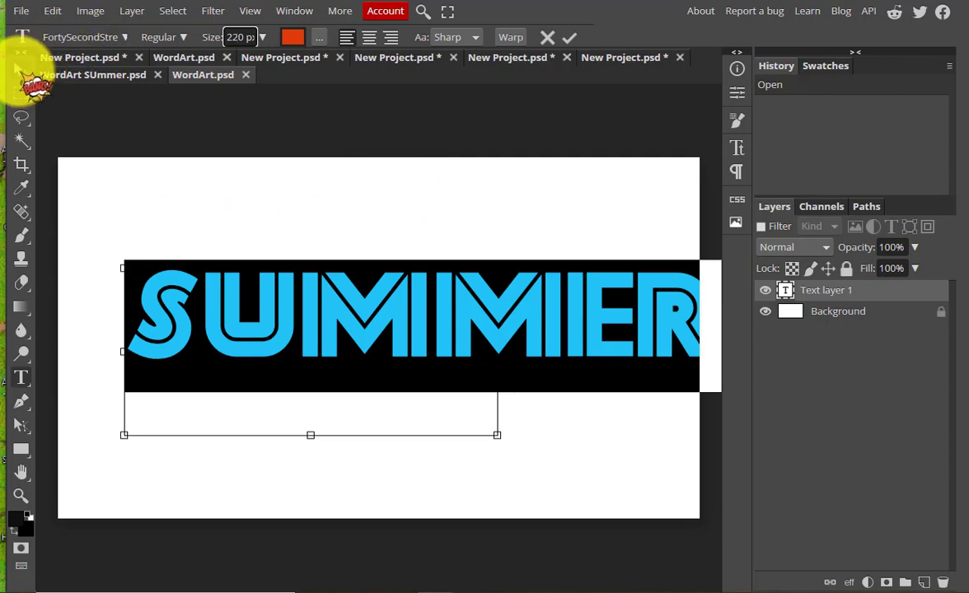
pyautogui.moveTo(314, 325); pyautogui.dragTo(303, 314)
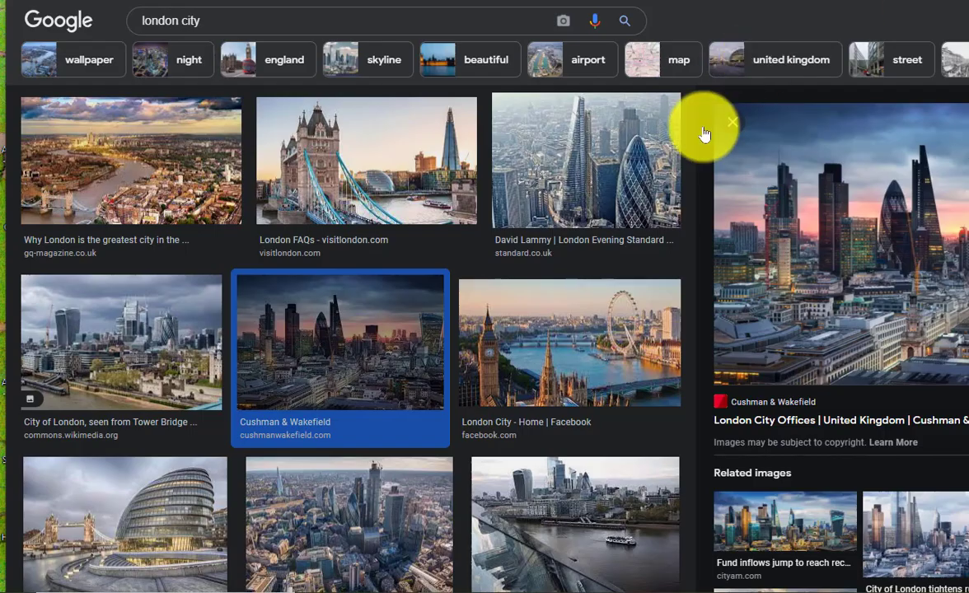
# Filter the London city image results to Large size and copy the 1366 × 768 skyline photo.
pyautogui.scroll(4, 868, 196)
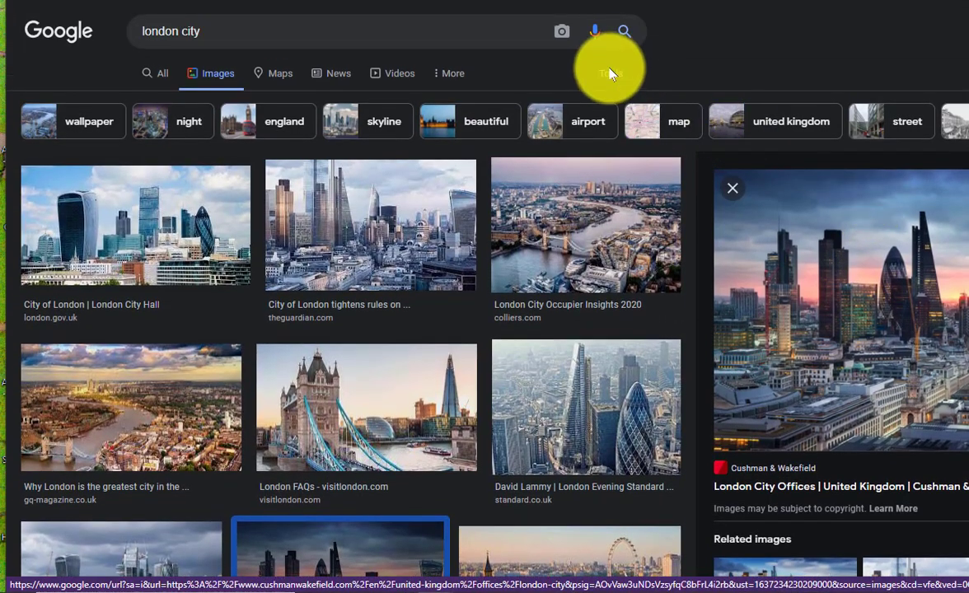
pyautogui.click(611, 74)
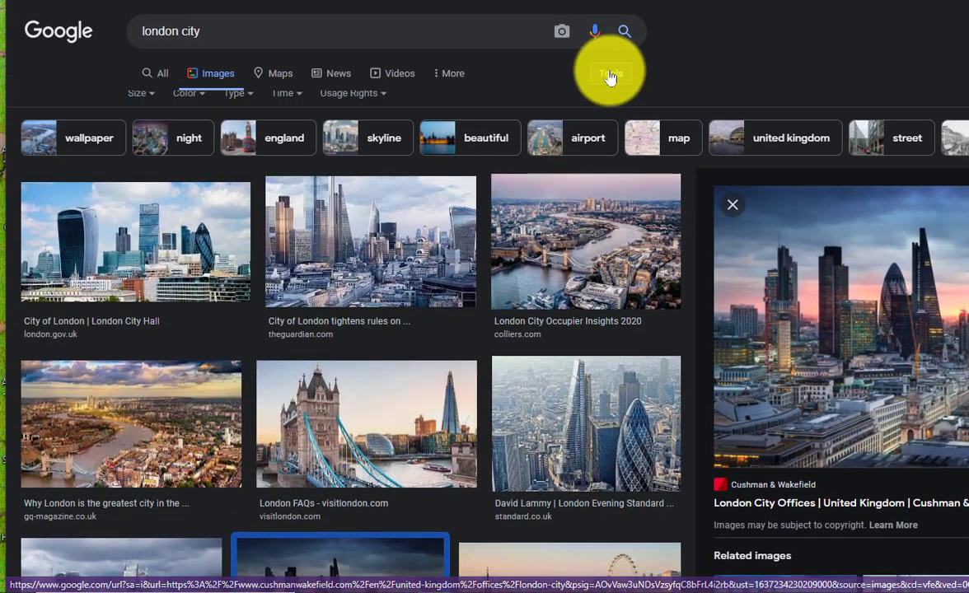
pyautogui.click(150, 103)
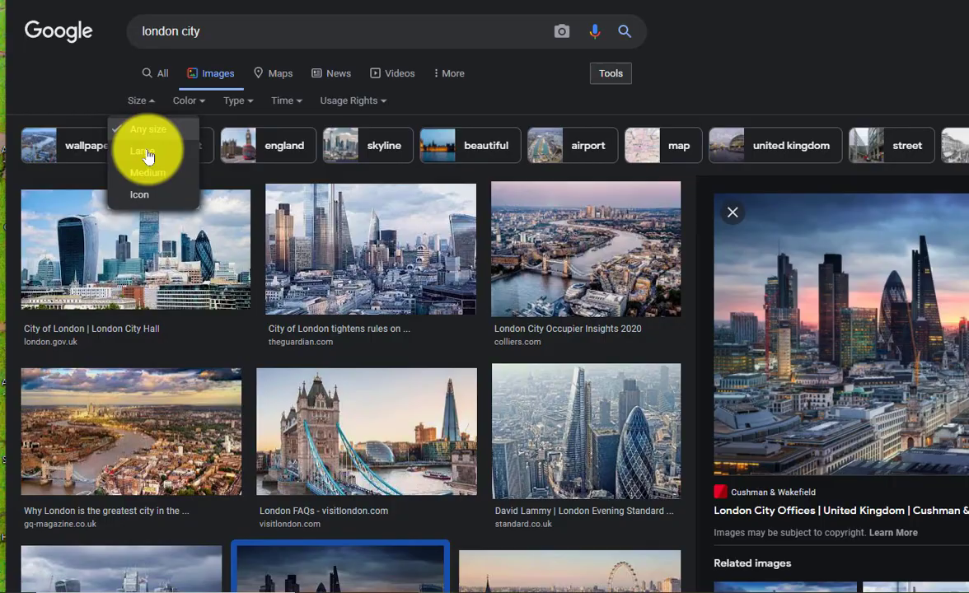
pyautogui.scroll(-4, 724, 369)
pyautogui.rightClick(911, 186)
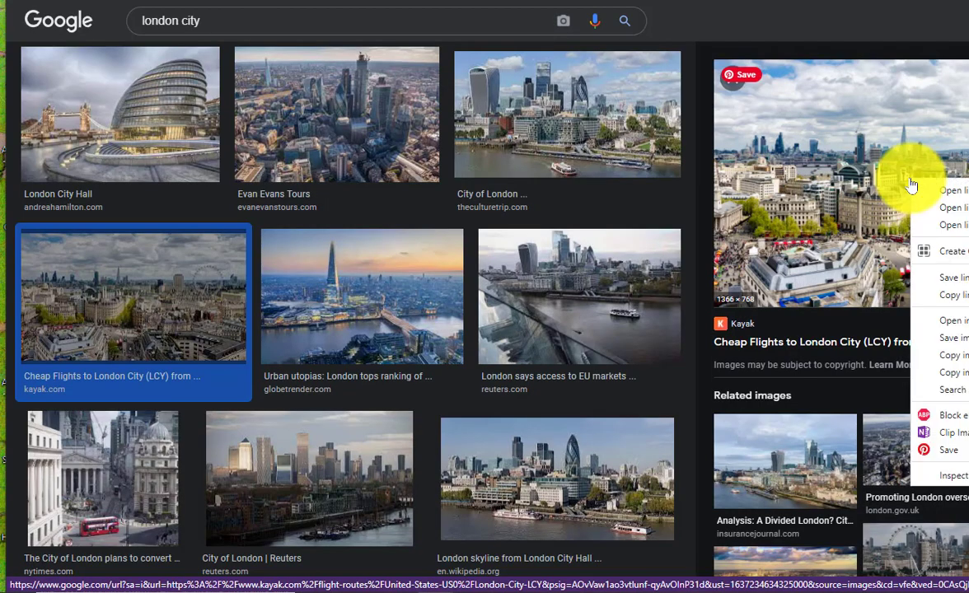
pyautogui.click(954, 356)
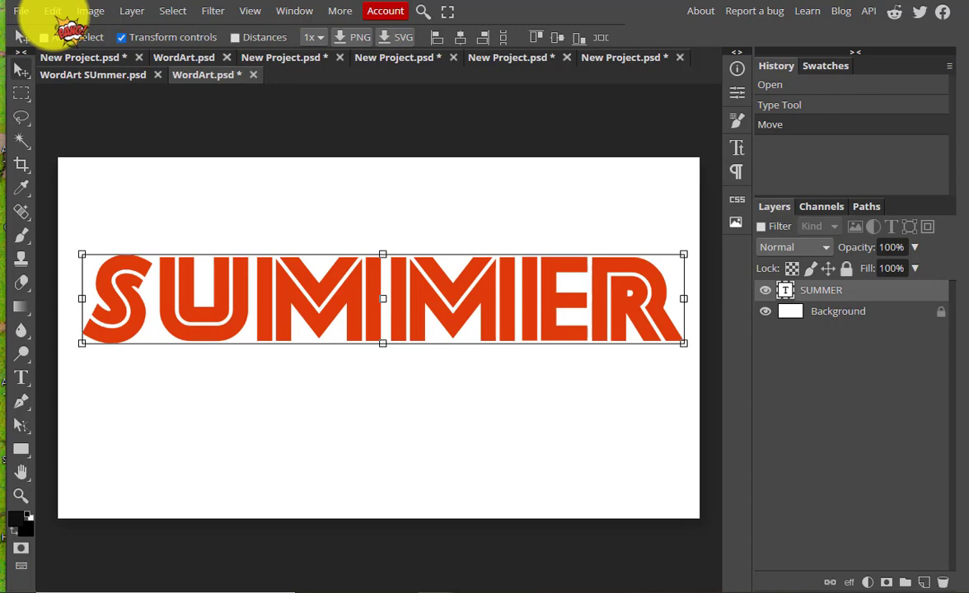
# Paste the London photo as Layer 1 and move the SUMMER text layer above it.
pyautogui.click(52, 11)
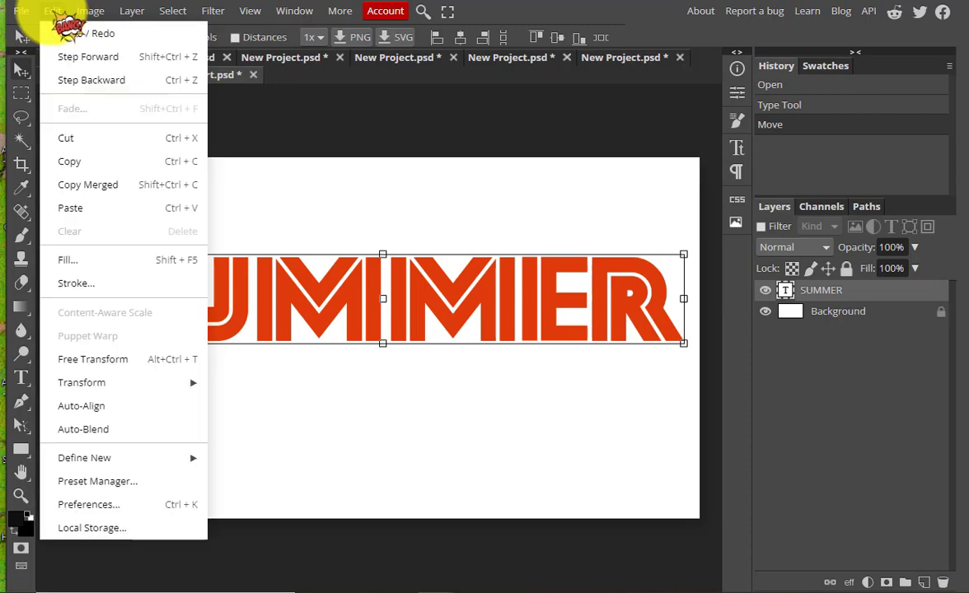
pyautogui.click(124, 206)
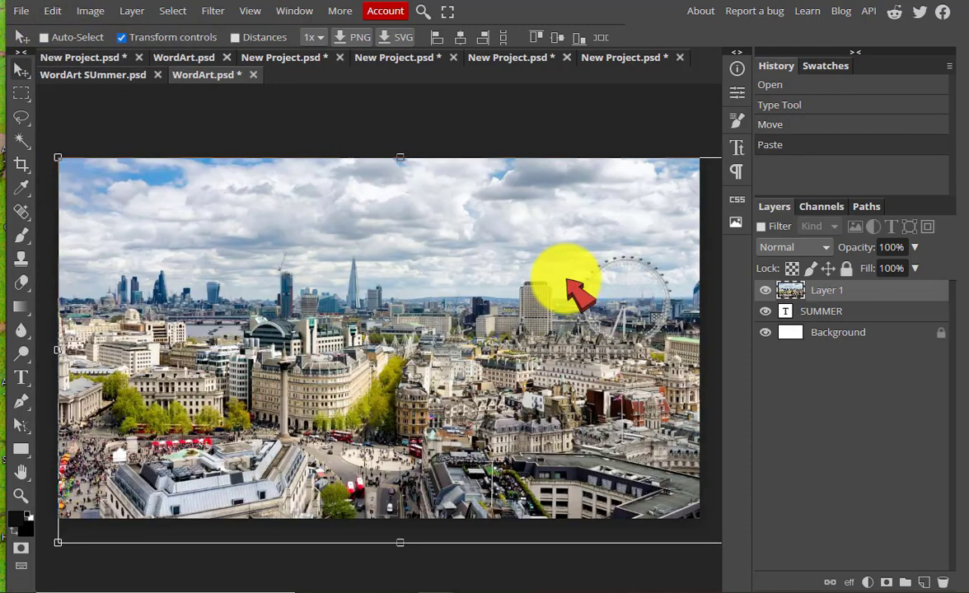
pyautogui.click(894, 322)
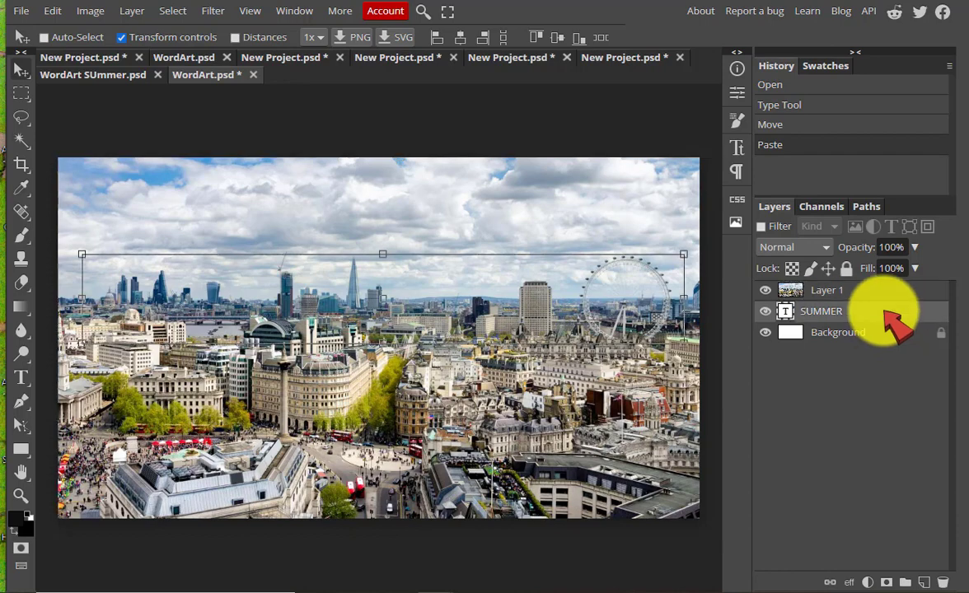
pyautogui.moveTo(886, 311)
pyautogui.mouseDown()
pyautogui.moveTo(882, 277)
pyautogui.moveTo(886, 290)
pyautogui.mouseUp()
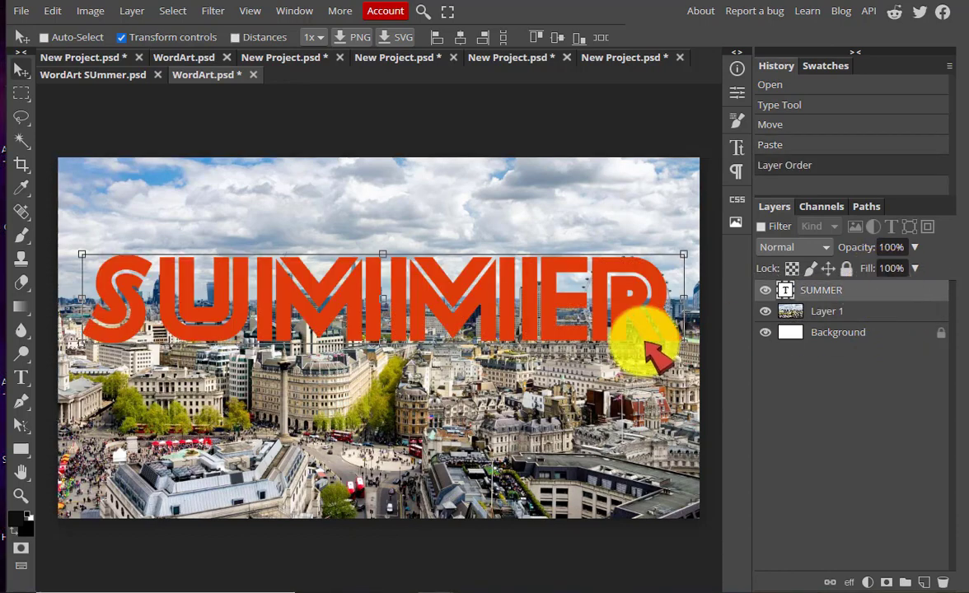
# Hide Layer 1, Magic Wand the white background, then invert to select only the SUMMER letters.
pyautogui.click(23, 140)
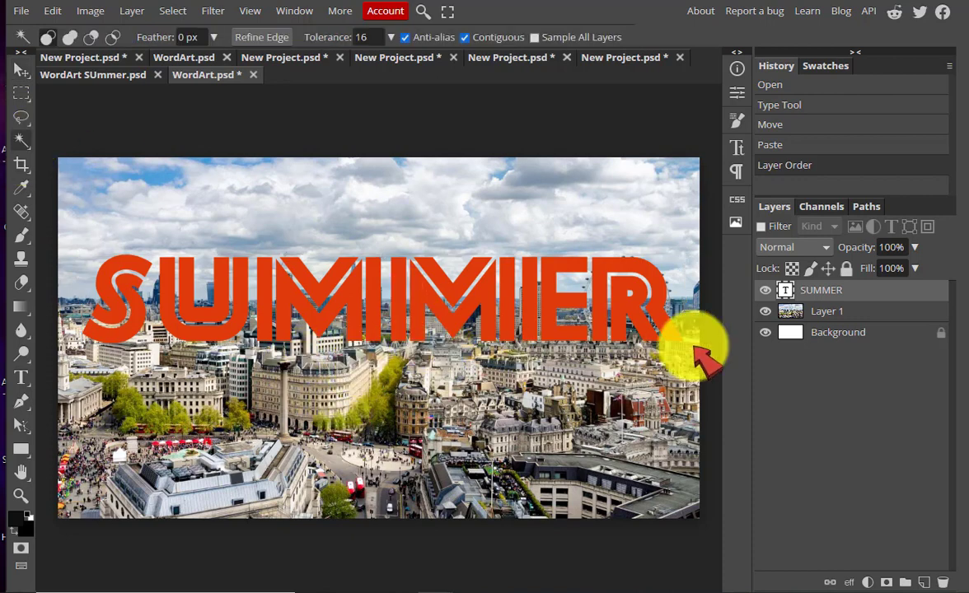
pyautogui.click(766, 311)
pyautogui.click(417, 404)
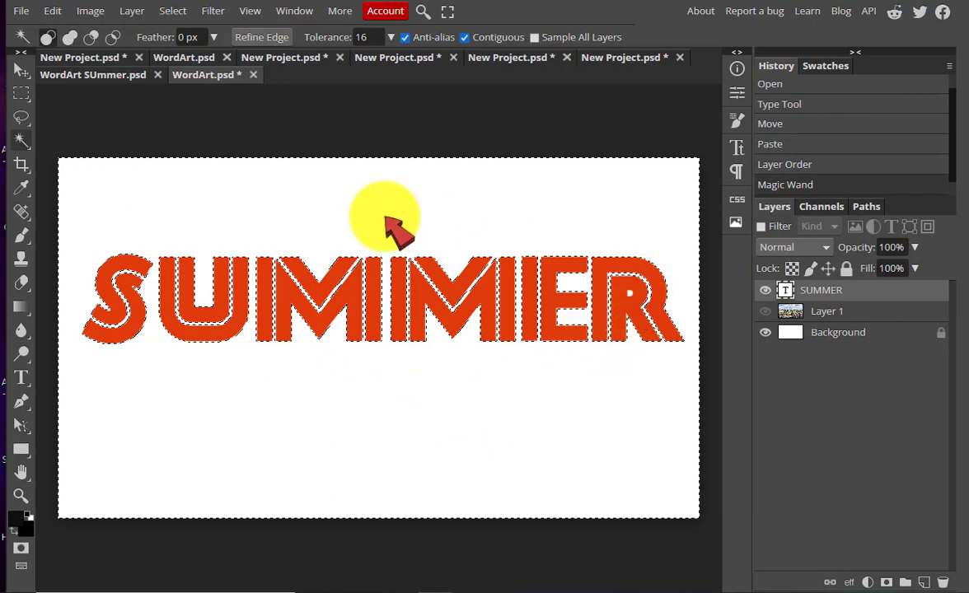
pyautogui.click(206, 12)
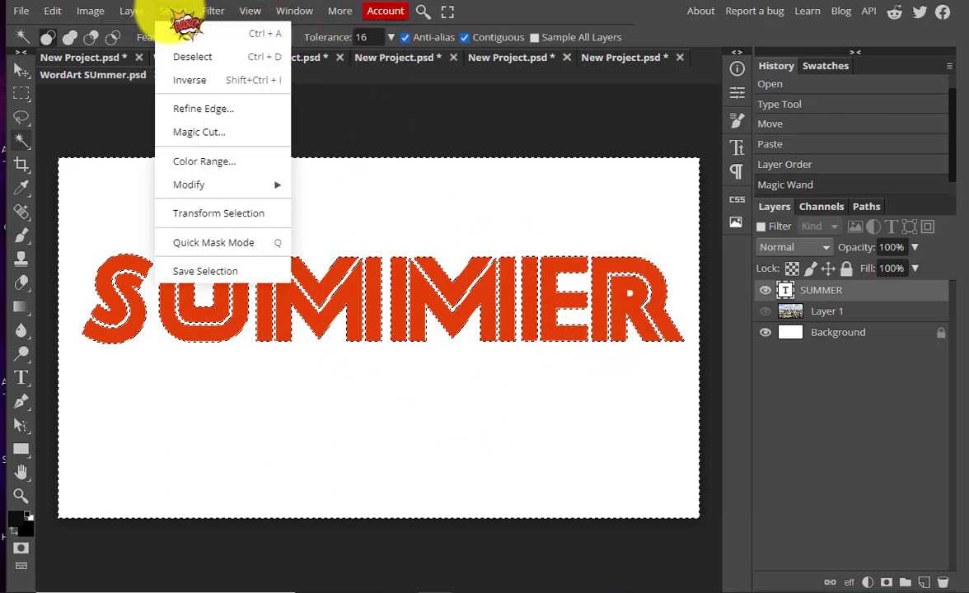
pyautogui.click(197, 87)
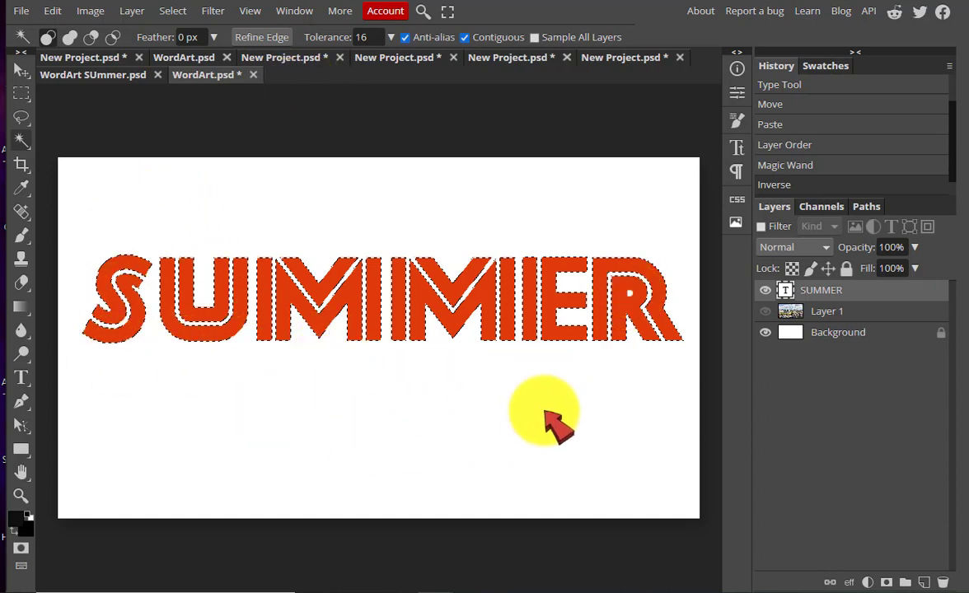
pyautogui.click(172, 11)
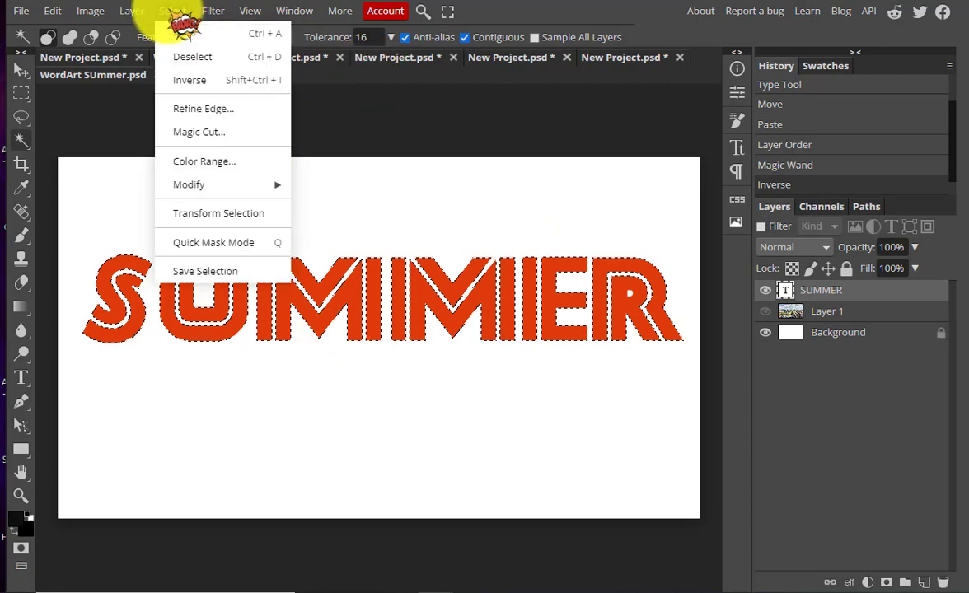
pyautogui.click(294, 11)
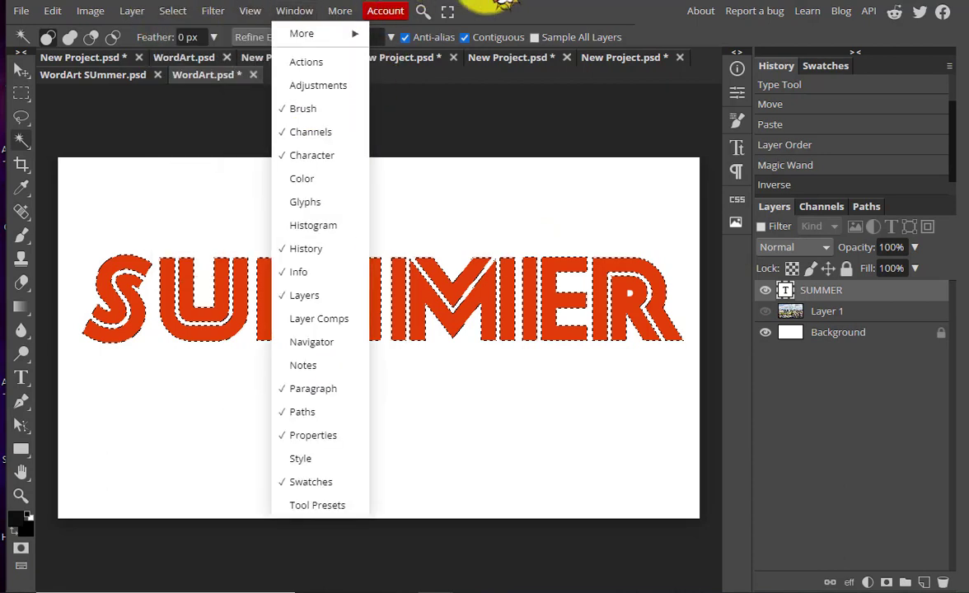
pyautogui.click(531, 14)
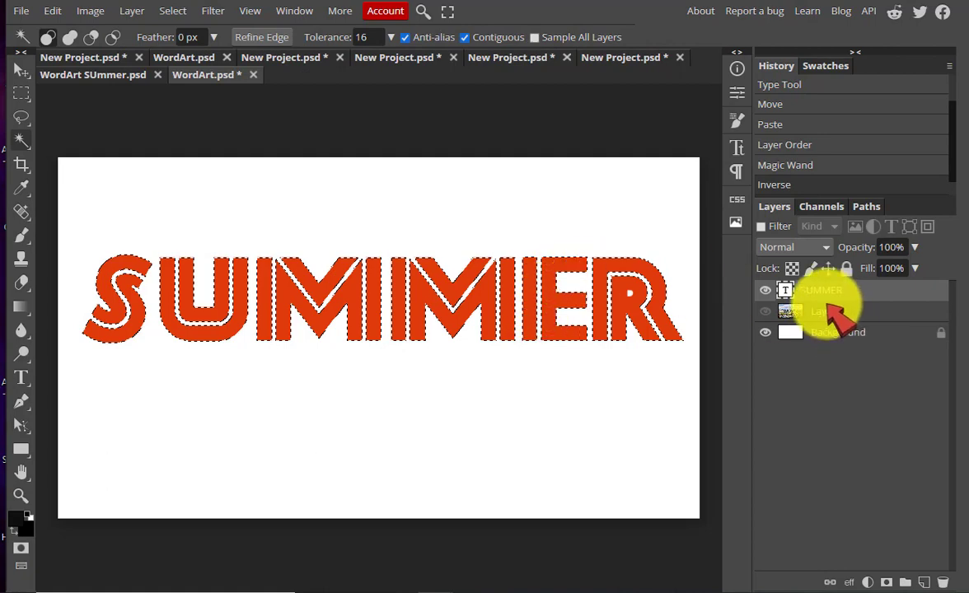
# Copy the city photo inside the letter selection into a new Layer 2, hiding Layer 1 and SUMMER.
pyautogui.click(765, 311)
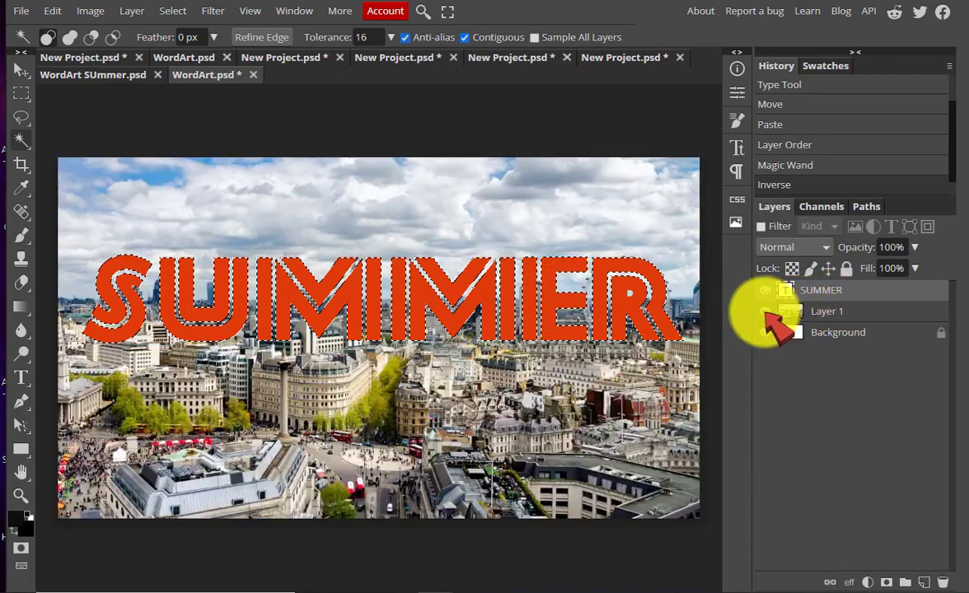
pyautogui.click(877, 311)
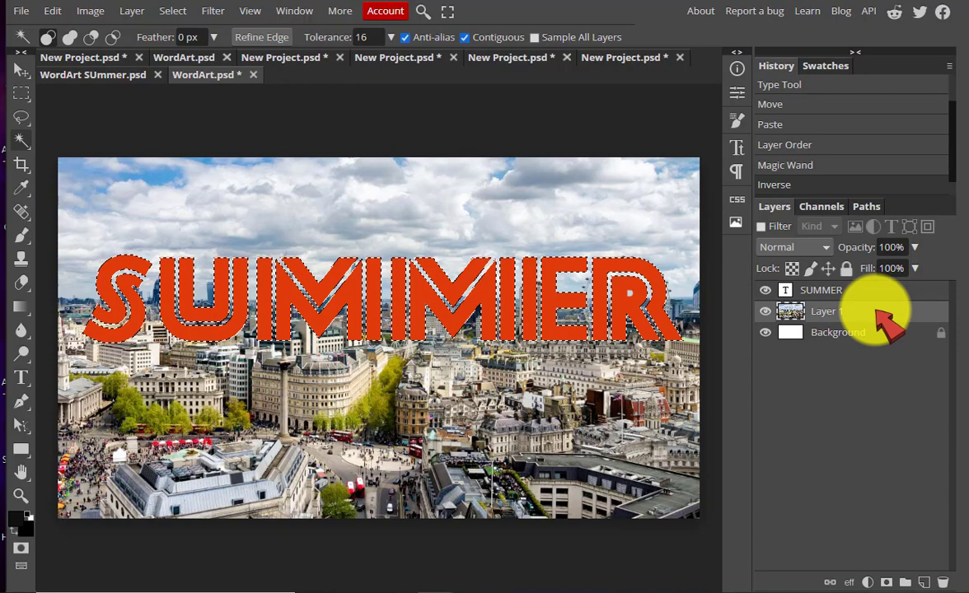
pyautogui.click(89, 11)
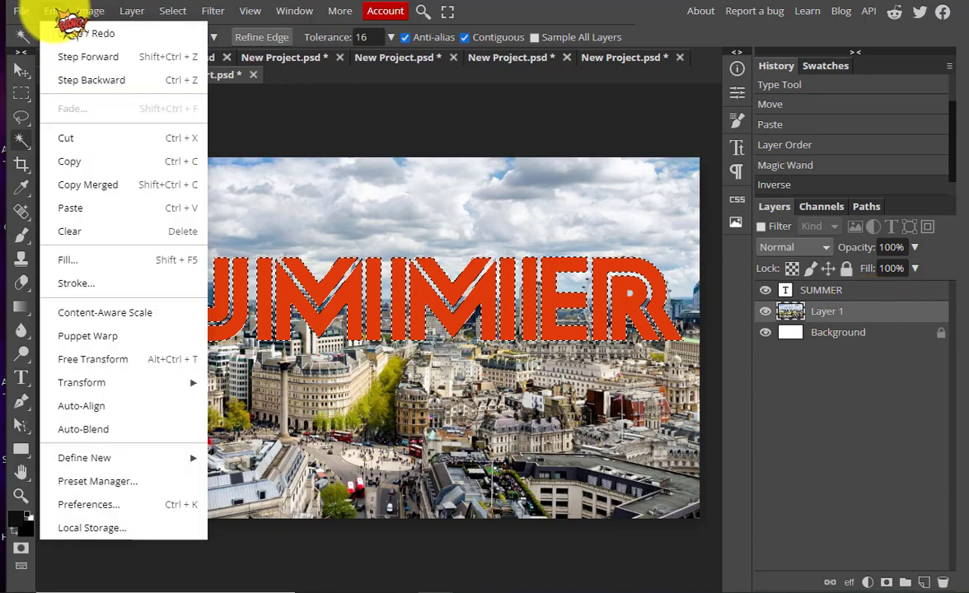
pyautogui.click(122, 159)
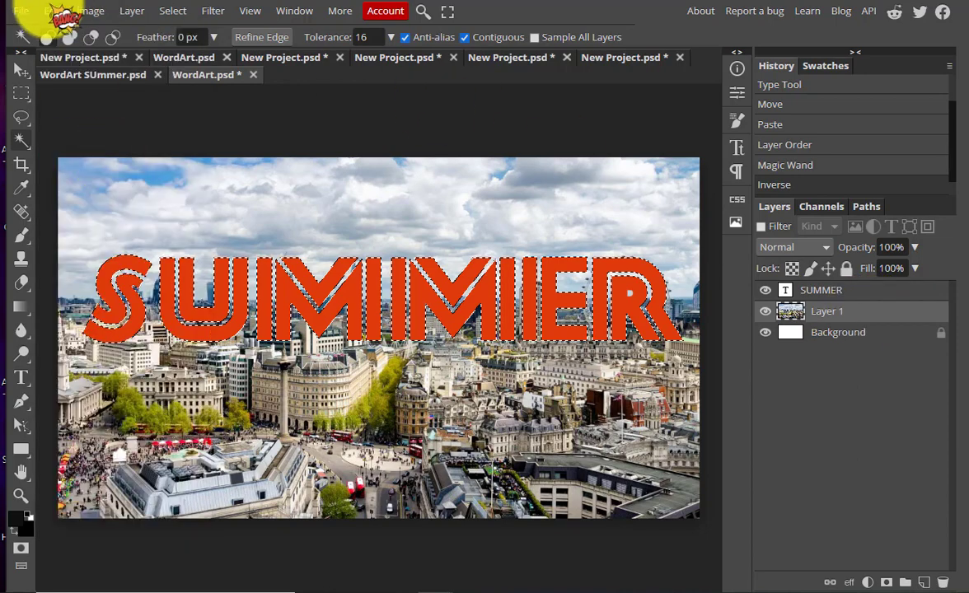
pyautogui.click(52, 11)
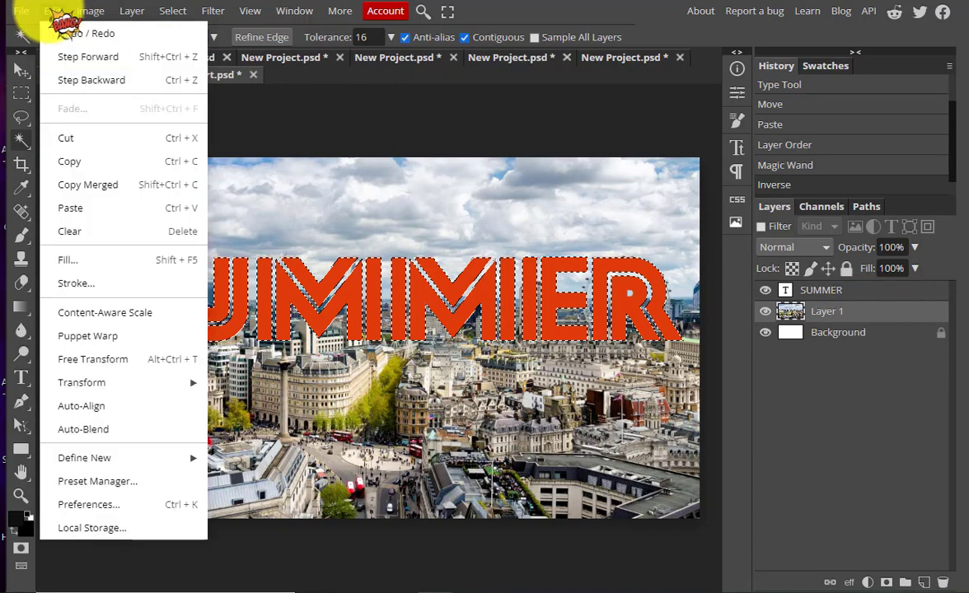
pyautogui.click(95, 213)
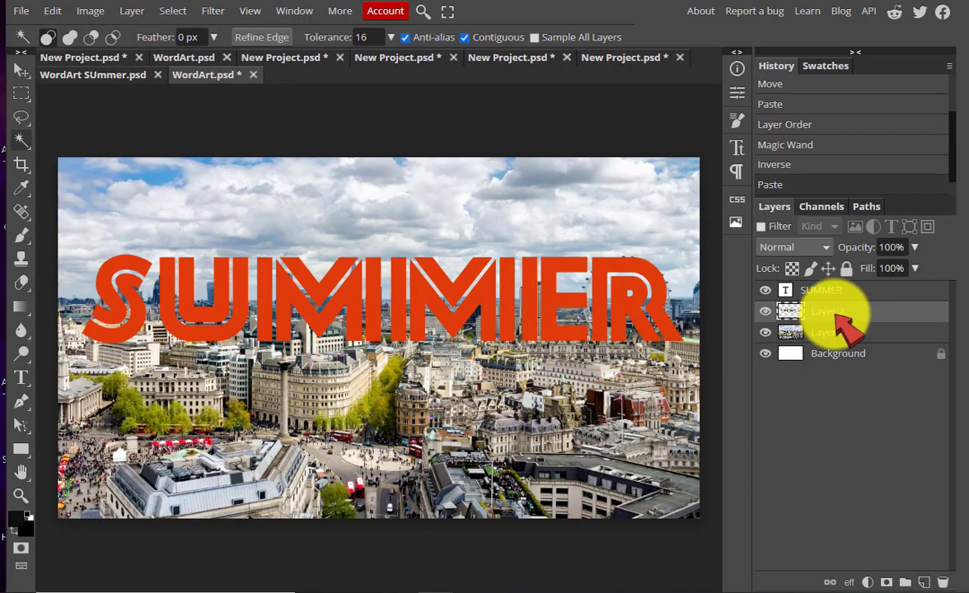
pyautogui.click(766, 332)
pyautogui.click(766, 290)
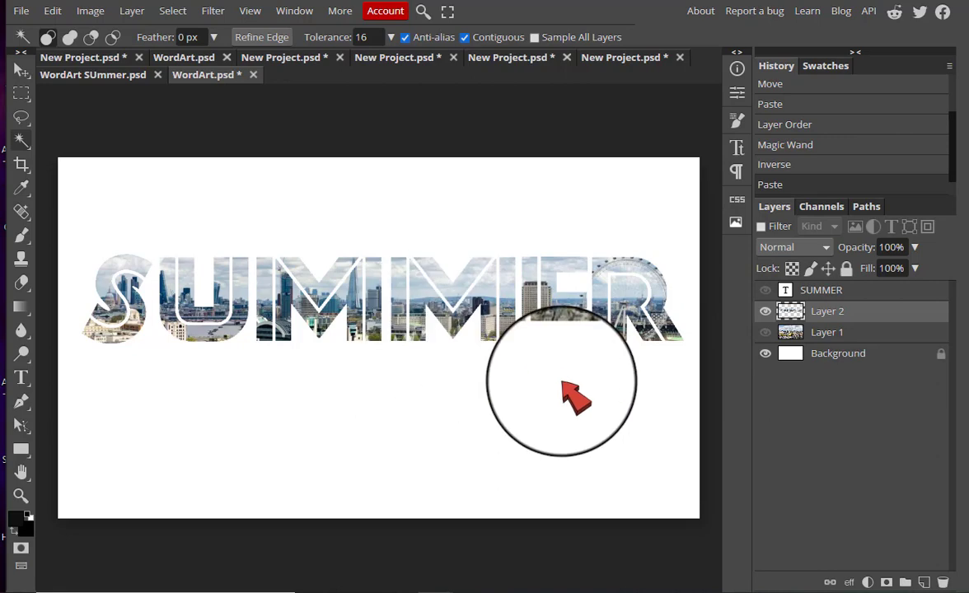
# Add a Stroke effect to Layer 2 with its fill type set to Gradient.
pyautogui.click(850, 583)
pyautogui.click(853, 369)
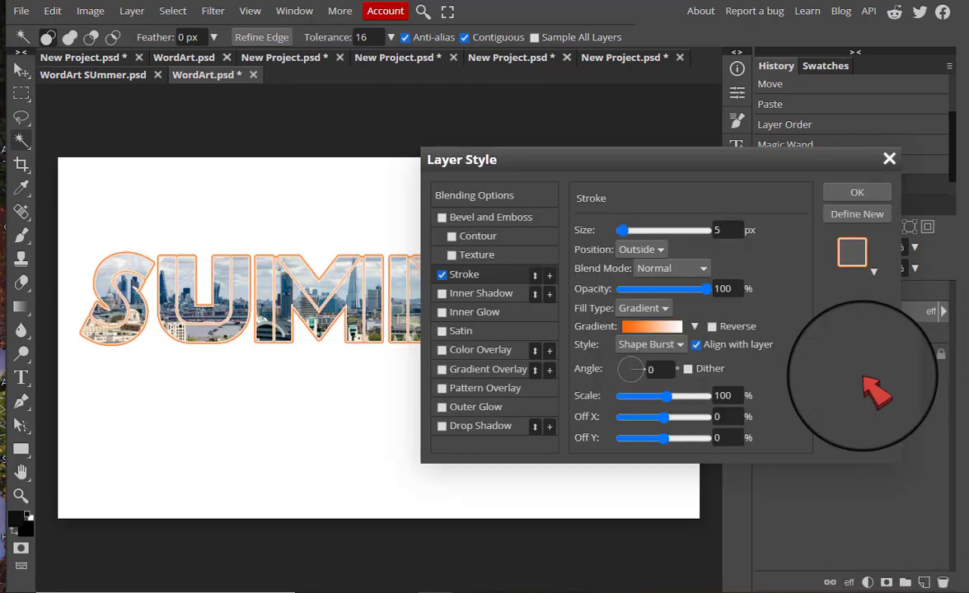
pyautogui.moveTo(639, 161); pyautogui.dragTo(844, 78)
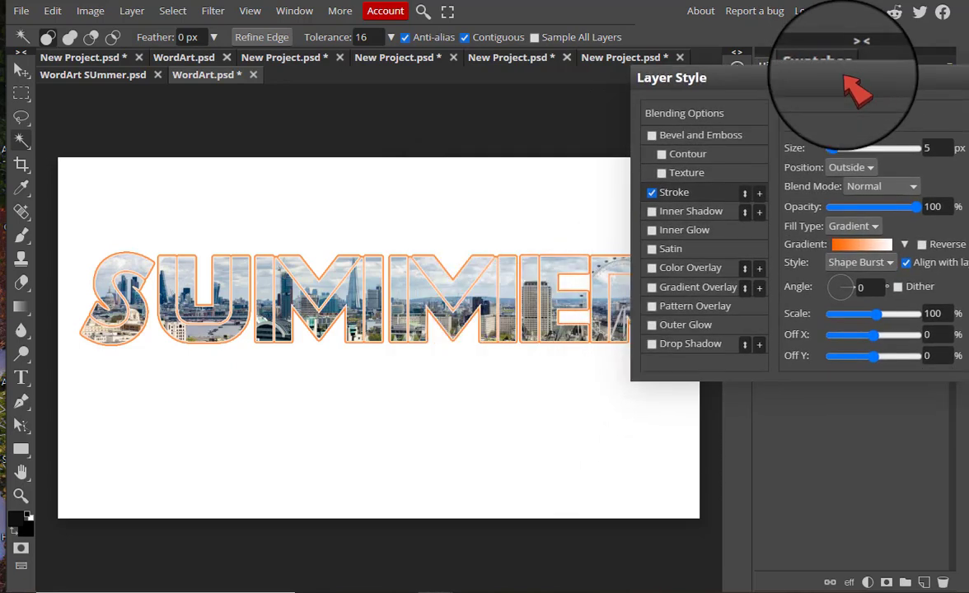
pyautogui.click(891, 244)
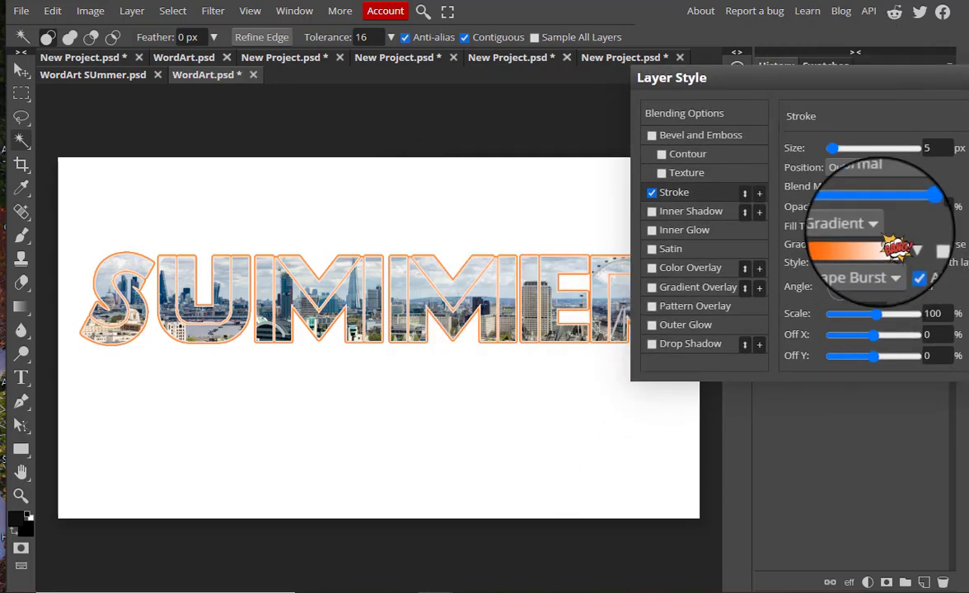
pyautogui.click(877, 227)
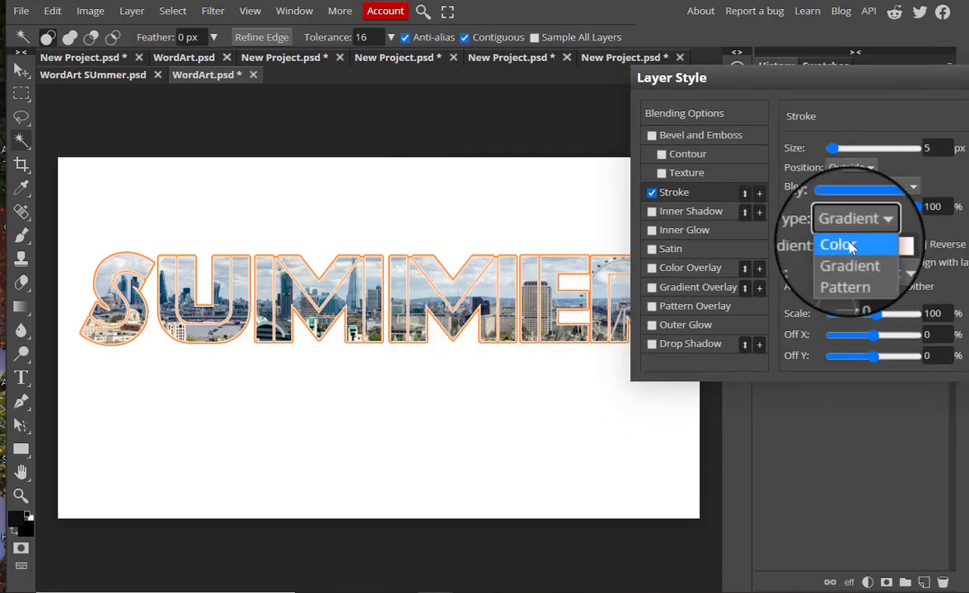
pyautogui.click(851, 246)
pyautogui.click(879, 230)
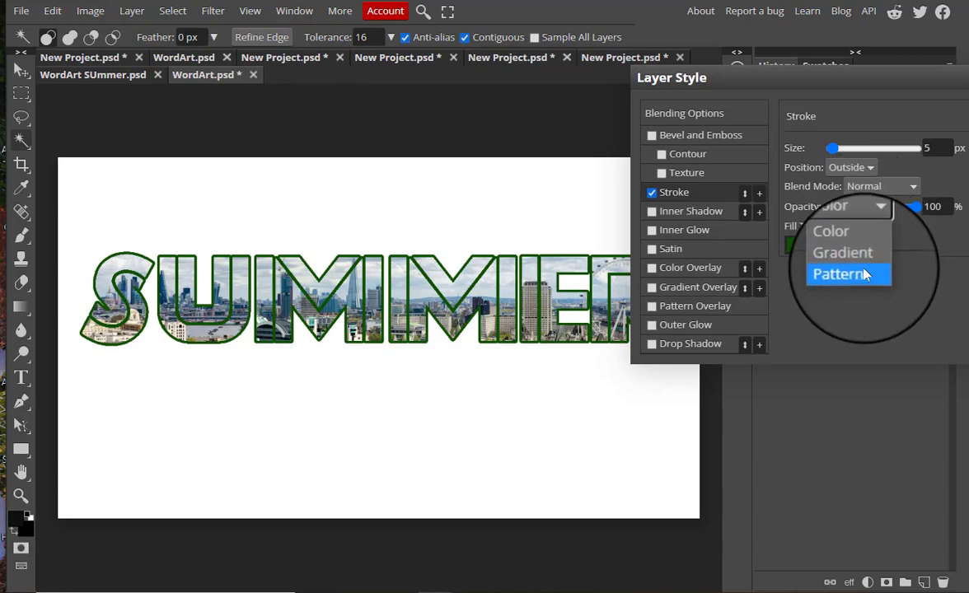
pyautogui.click(844, 253)
pyautogui.click(861, 245)
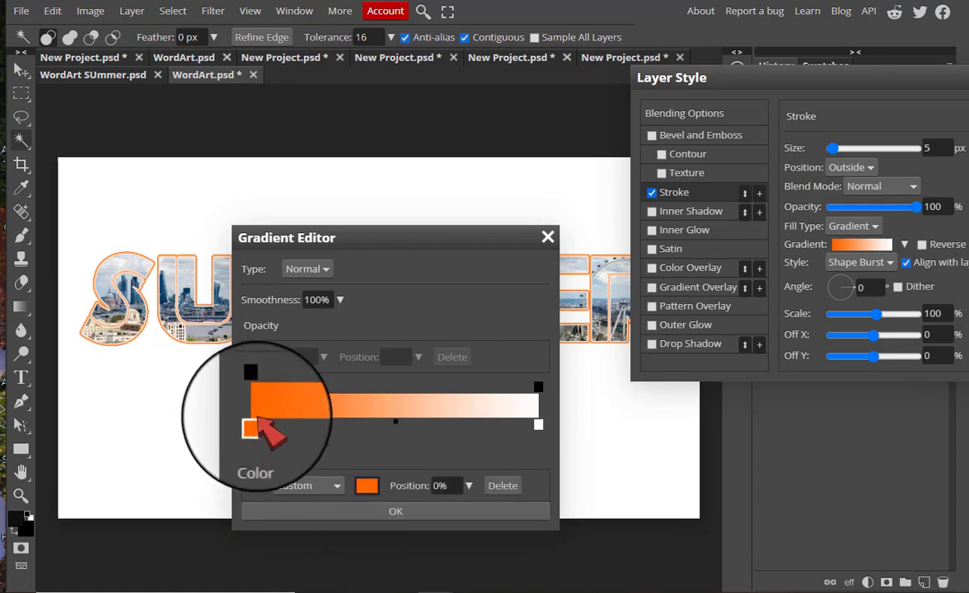
# Make the gradient start yellow in Shape Burst style, add a drop shadow, and apply.
pyautogui.click(367, 486)
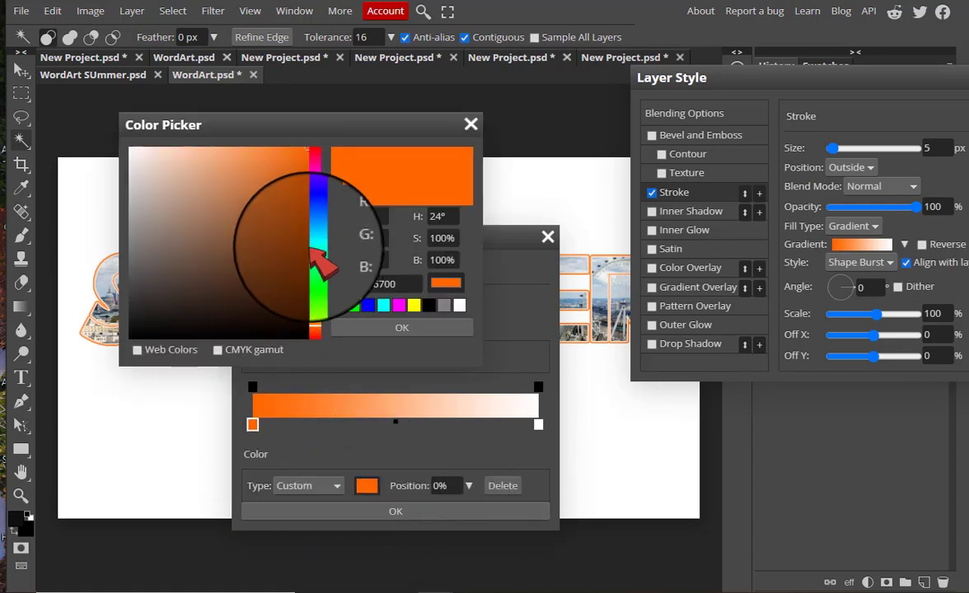
pyautogui.moveTo(315, 326)
pyautogui.mouseDown()
pyautogui.moveTo(316, 304)
pyautogui.moveTo(315, 314)
pyautogui.mouseUp()
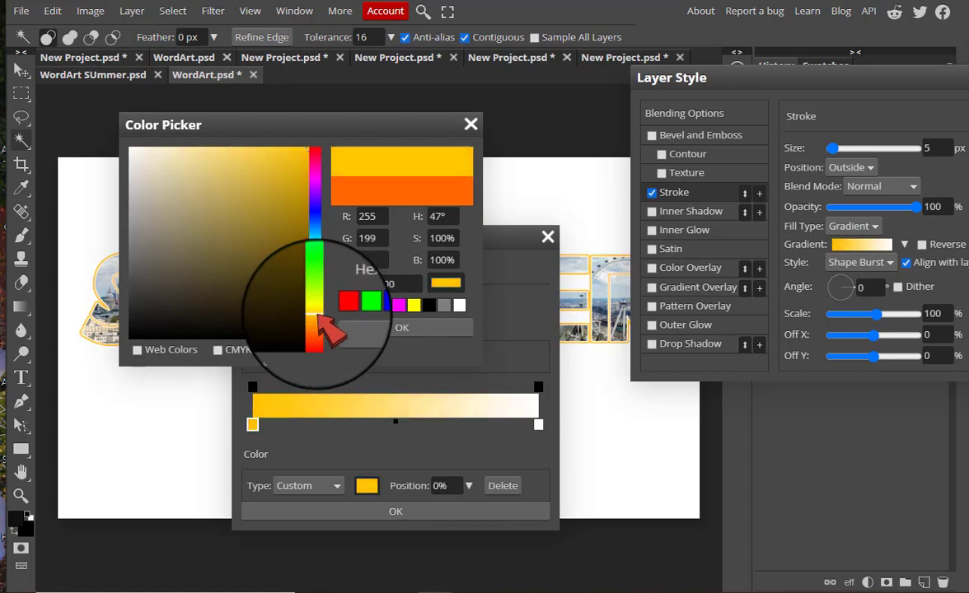
pyautogui.click(395, 510)
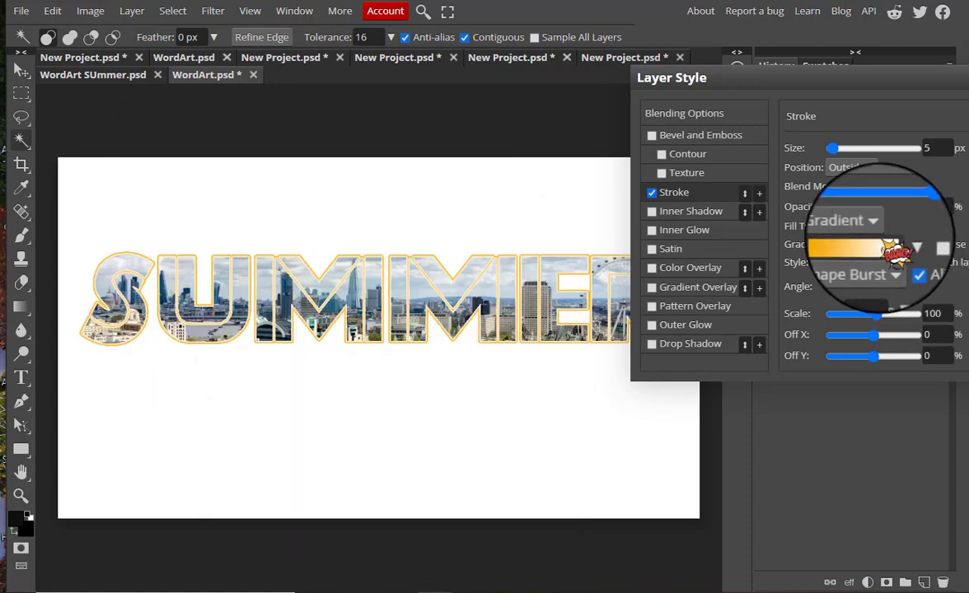
pyautogui.click(862, 262)
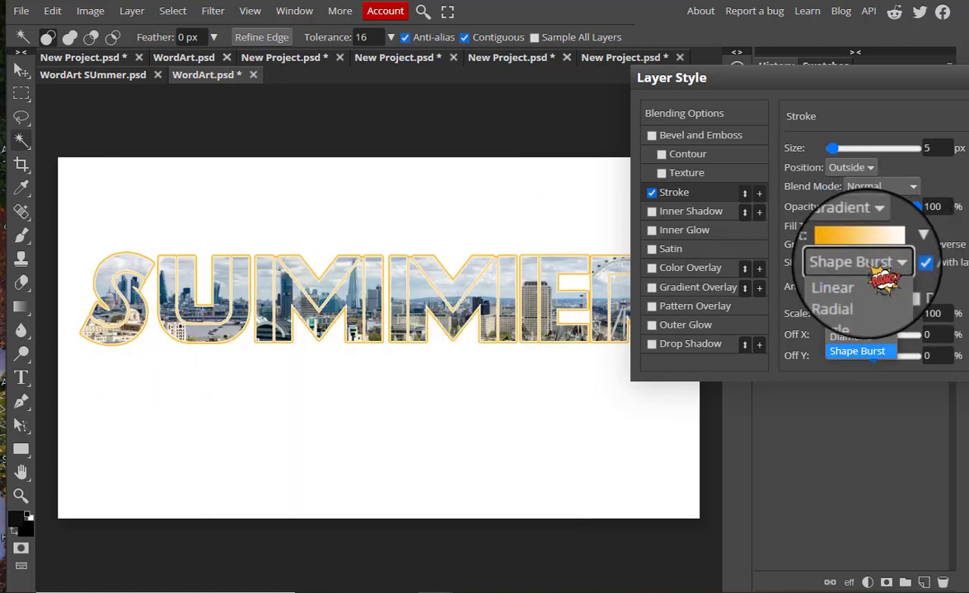
pyautogui.click(845, 280)
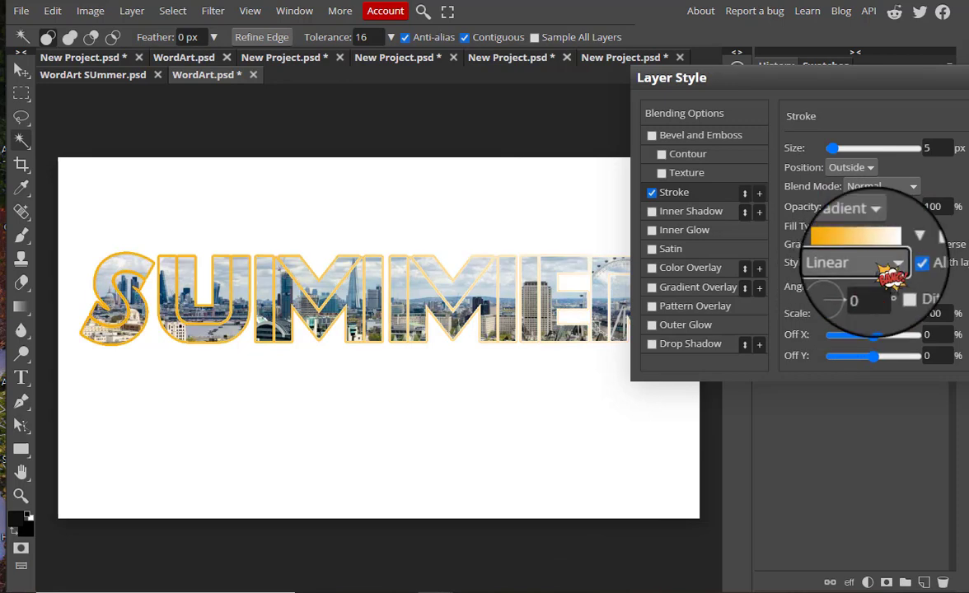
pyautogui.click(861, 262)
pyautogui.click(861, 357)
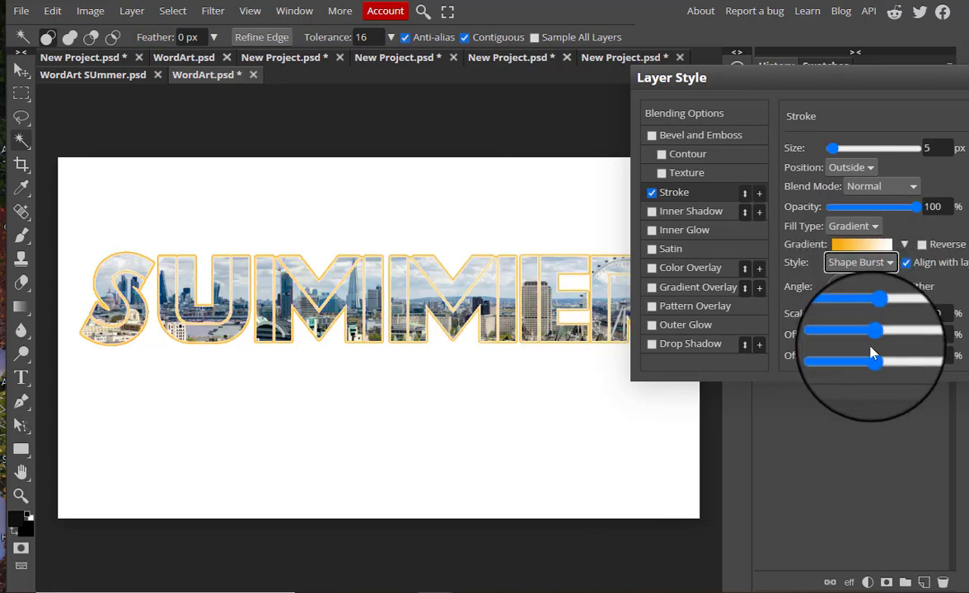
pyautogui.click(652, 344)
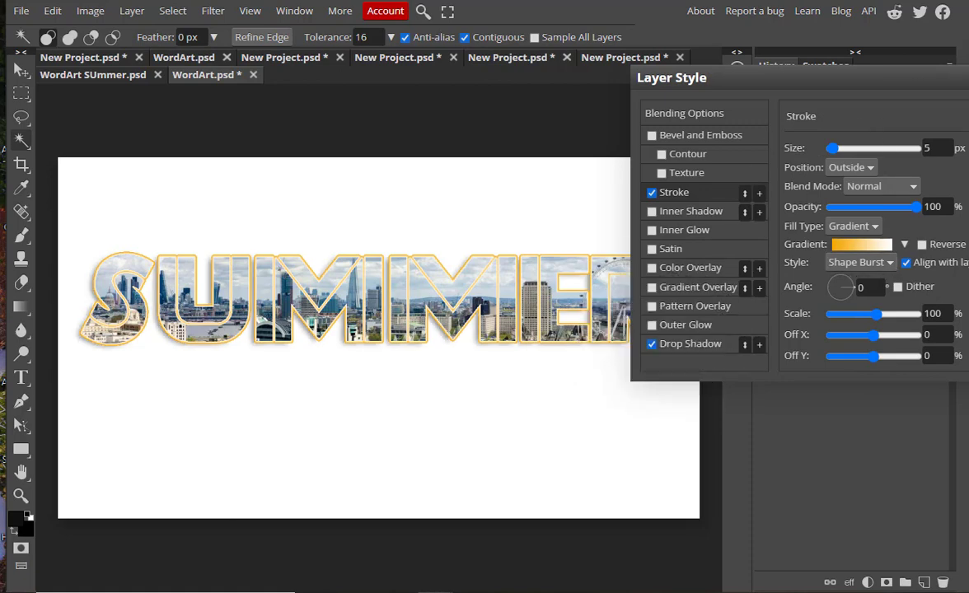
pyautogui.press('Return')
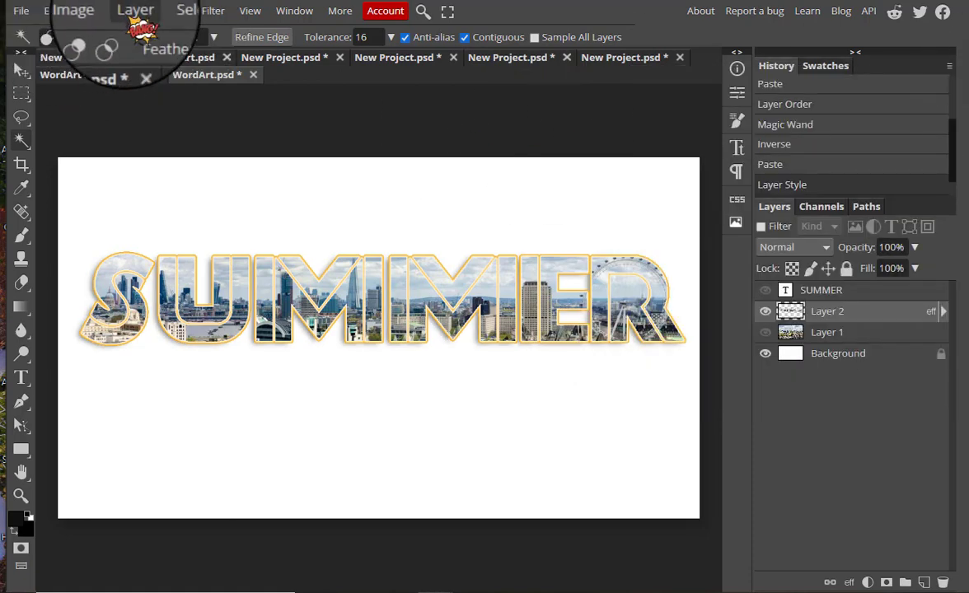
# Apply an Exposure adjustment of 0.400 to Layer 2 to brighten the skyline lettering.
pyautogui.moveTo(136, 62)
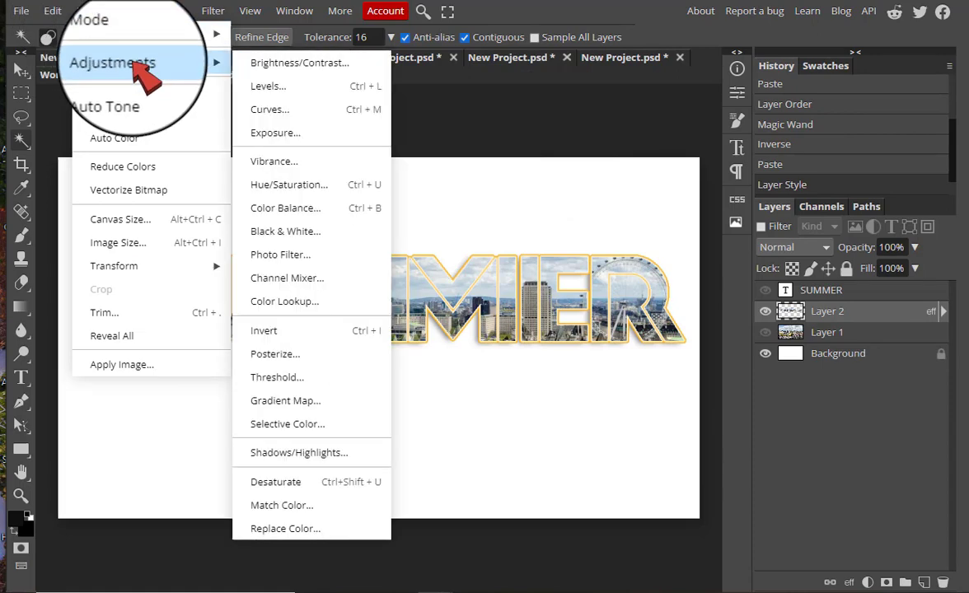
pyautogui.click(299, 136)
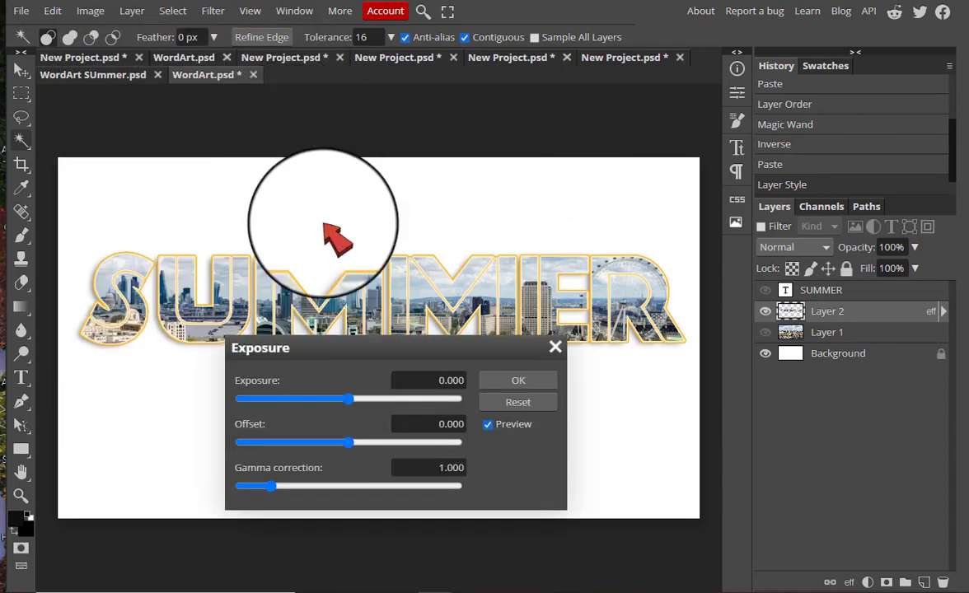
pyautogui.moveTo(354, 399)
pyautogui.mouseDown()
pyautogui.moveTo(363, 400)
pyautogui.moveTo(353, 402)
pyautogui.mouseUp()
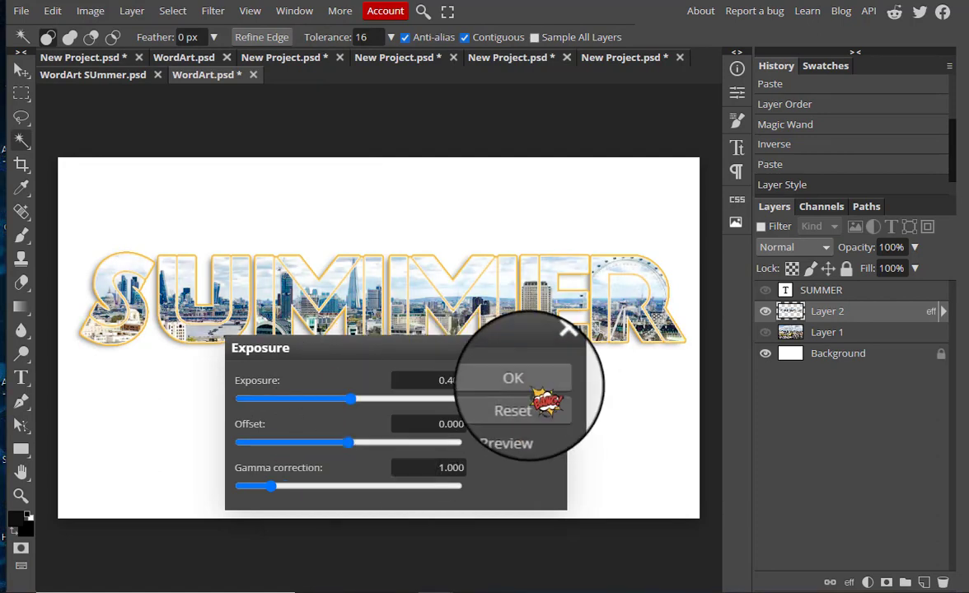
pyautogui.click(517, 381)
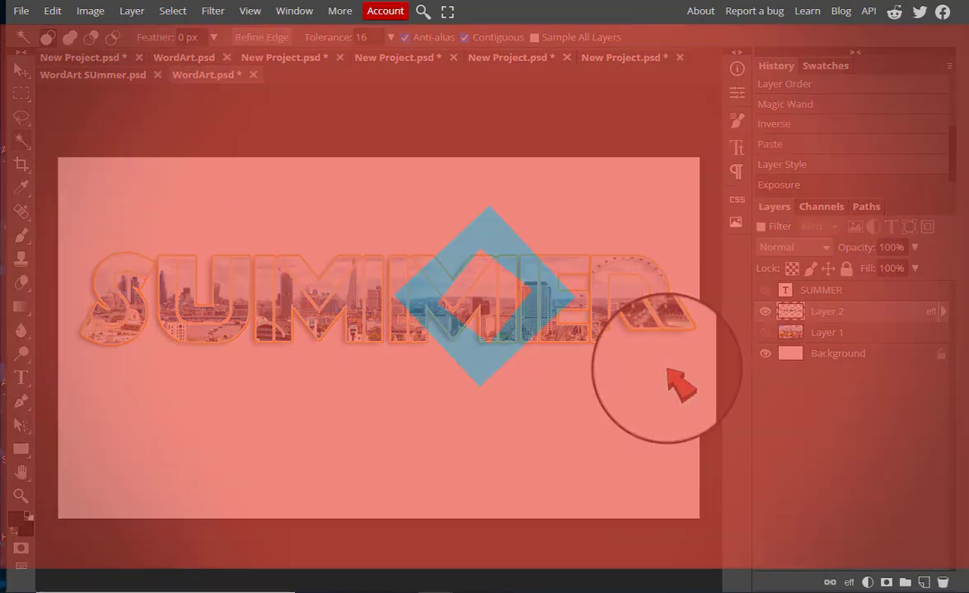